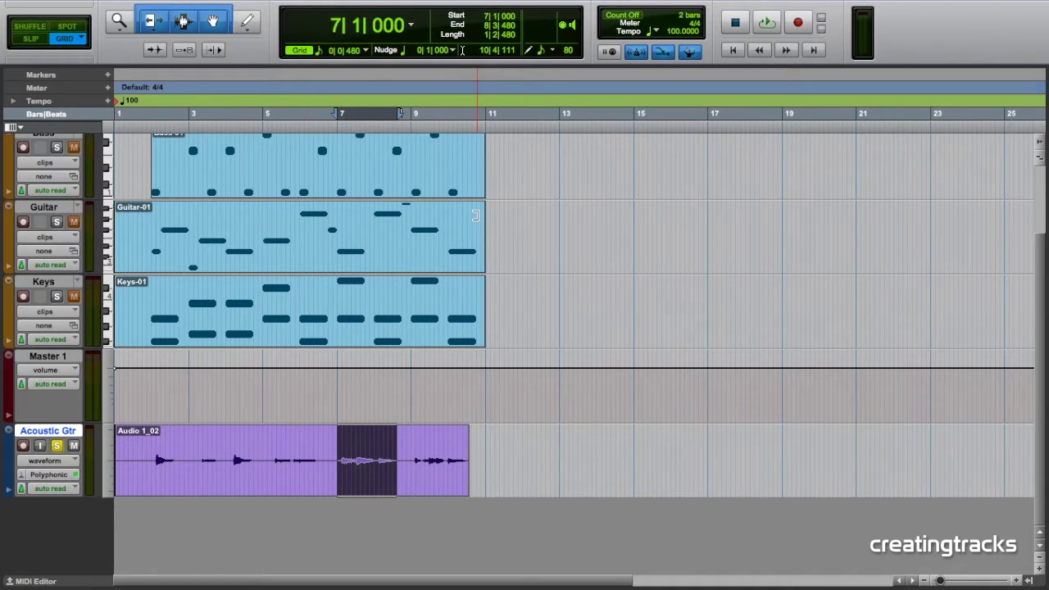
# Step: Unsolo the Acoustic Gtr and play the section to hear the full mix
pyautogui.click(59, 448)
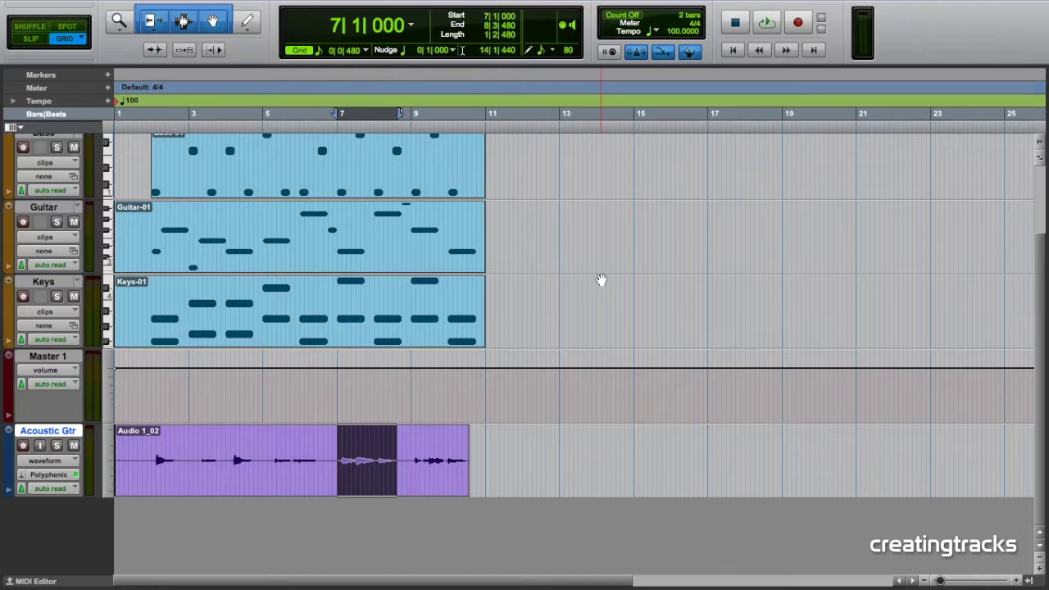
pyautogui.click(771, 29)
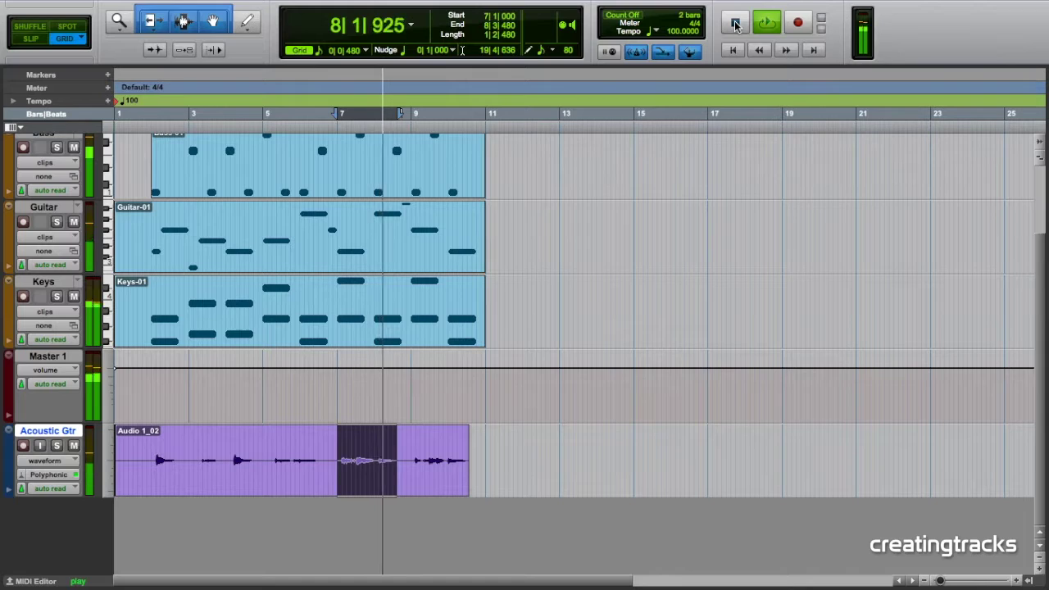
pyautogui.click(735, 25)
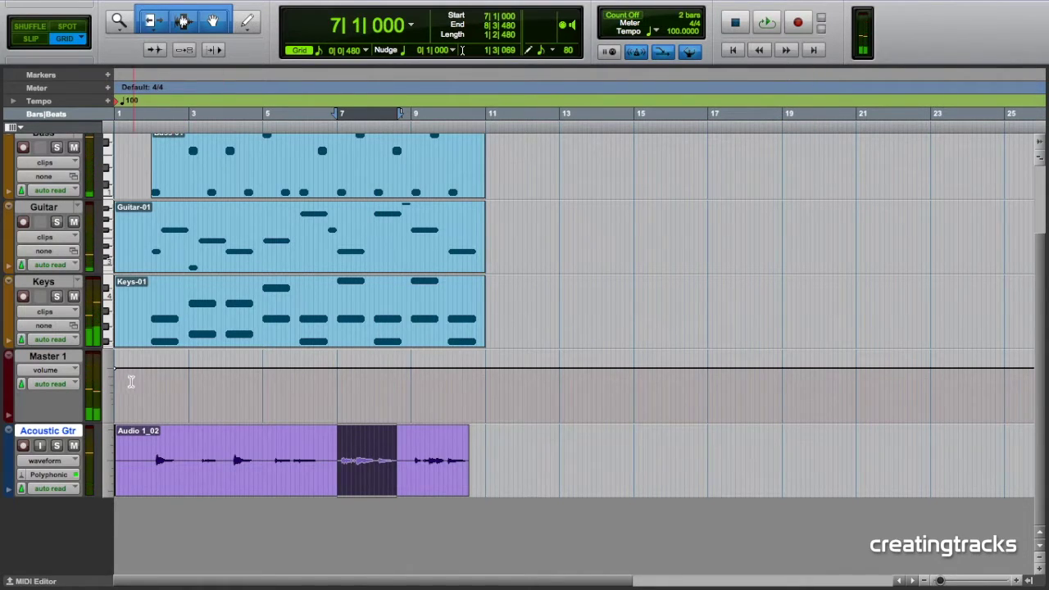
# Step: Play the soloed Acoustic Gtr, then switch to the Mix window with Cmd+=
pyautogui.click(57, 446)
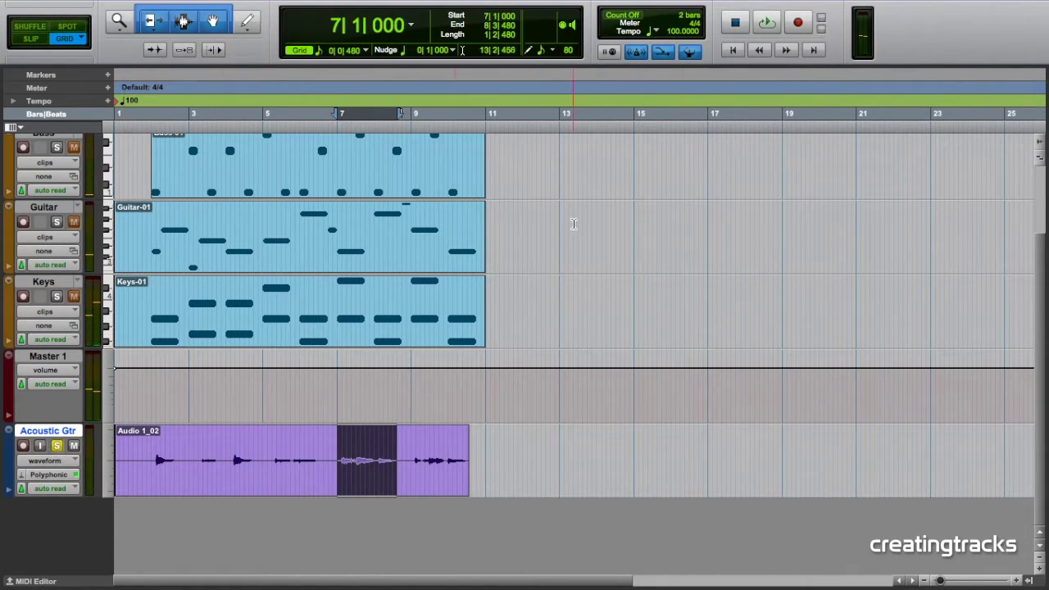
pyautogui.click(767, 24)
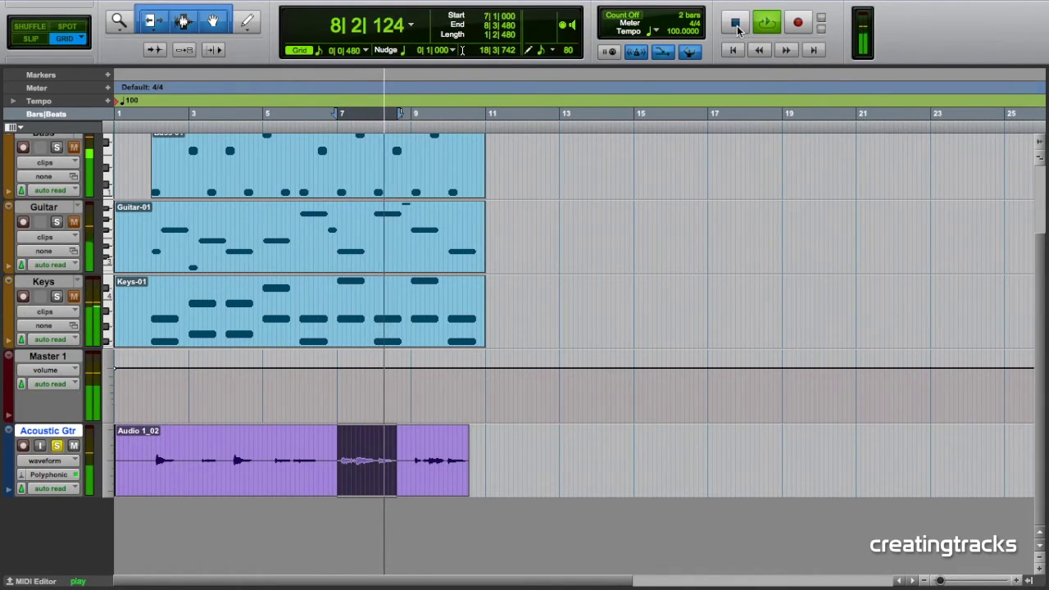
pyautogui.click(737, 27)
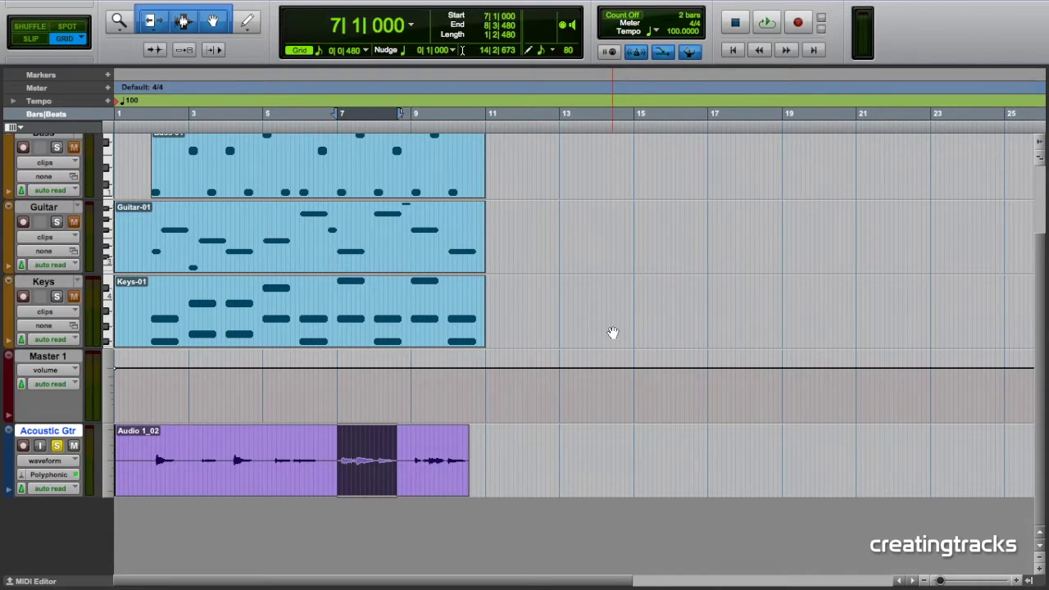
pyautogui.press('super+equal')
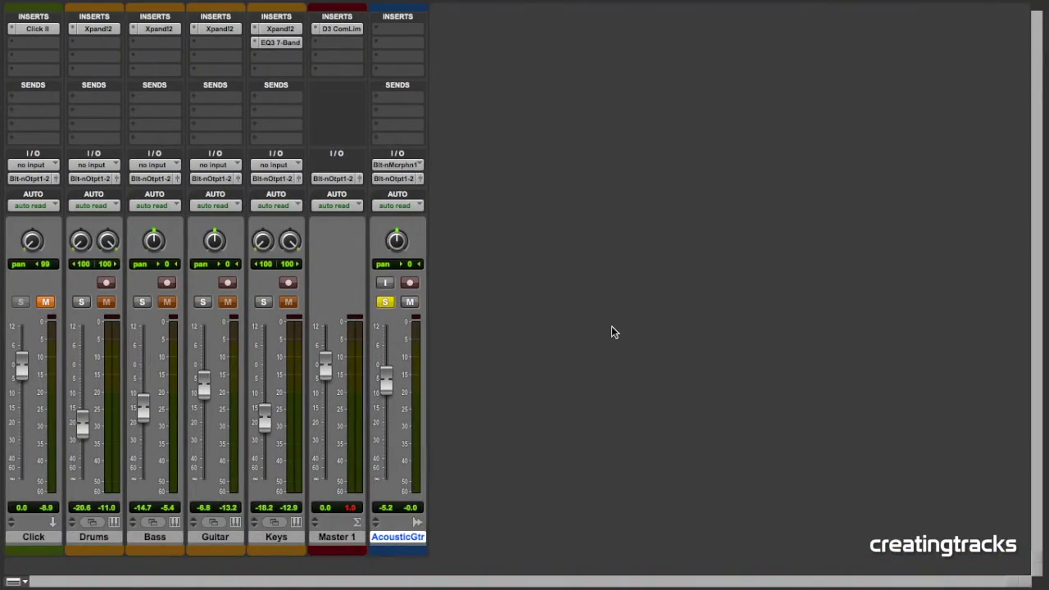
# Step: Insert EQ3 1-Band (mono) on AcousticGtr as a high-pass filter at 527.8 Hz
pyautogui.click(380, 29)
pyautogui.moveTo(414, 61)
pyautogui.moveTo(476, 62)
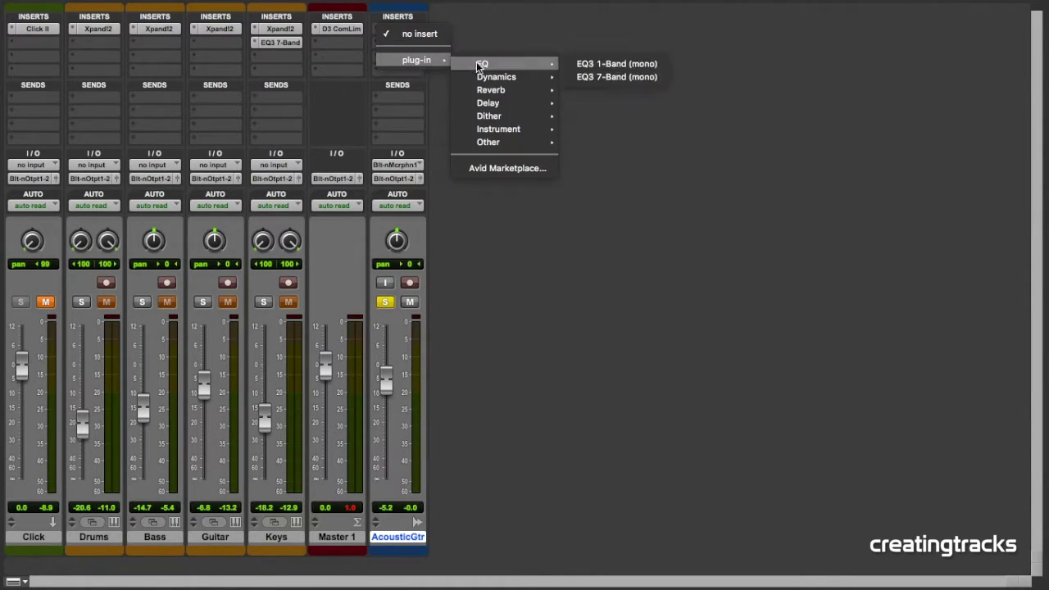
pyautogui.click(617, 64)
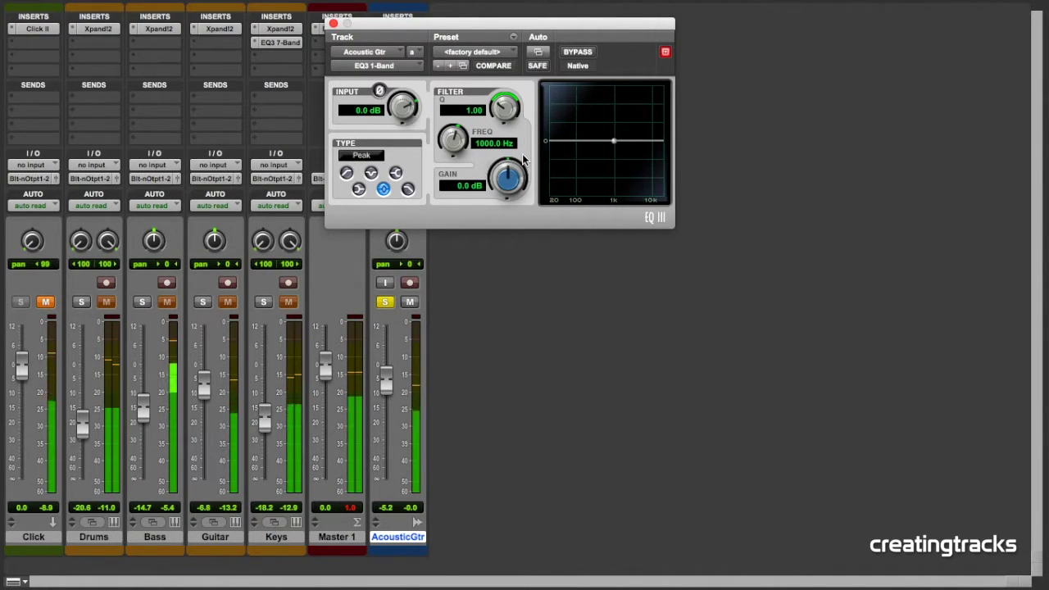
pyautogui.click(347, 173)
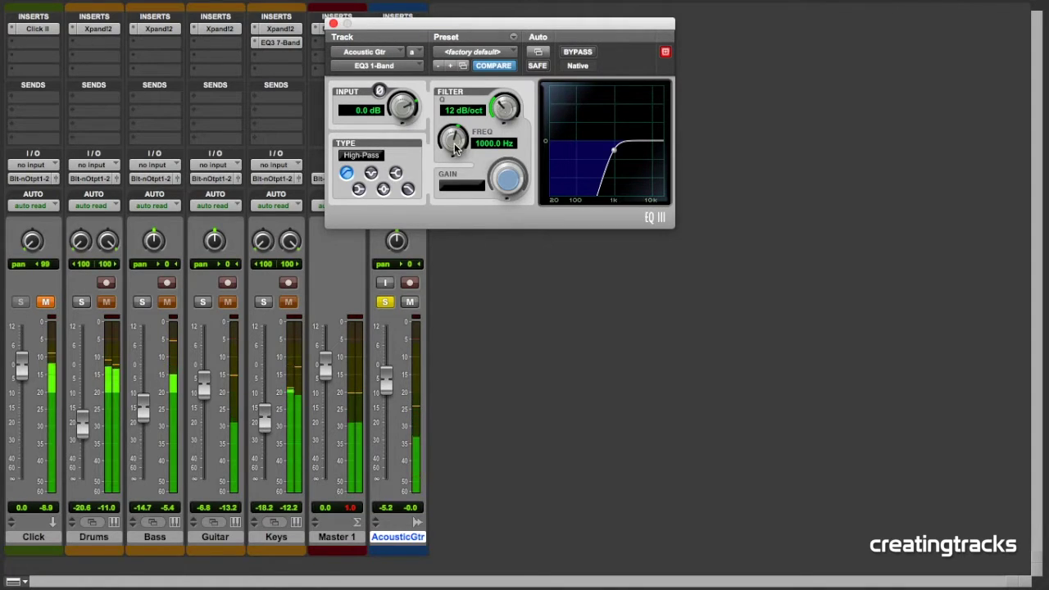
pyautogui.moveTo(453, 139); pyautogui.dragTo(405, 121)
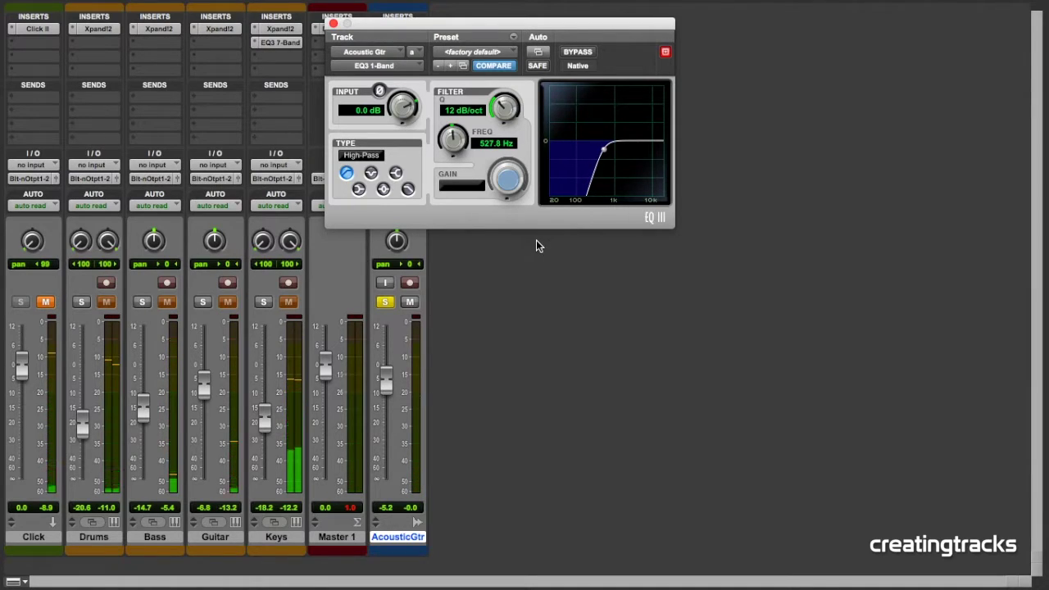
pyautogui.click(412, 67)
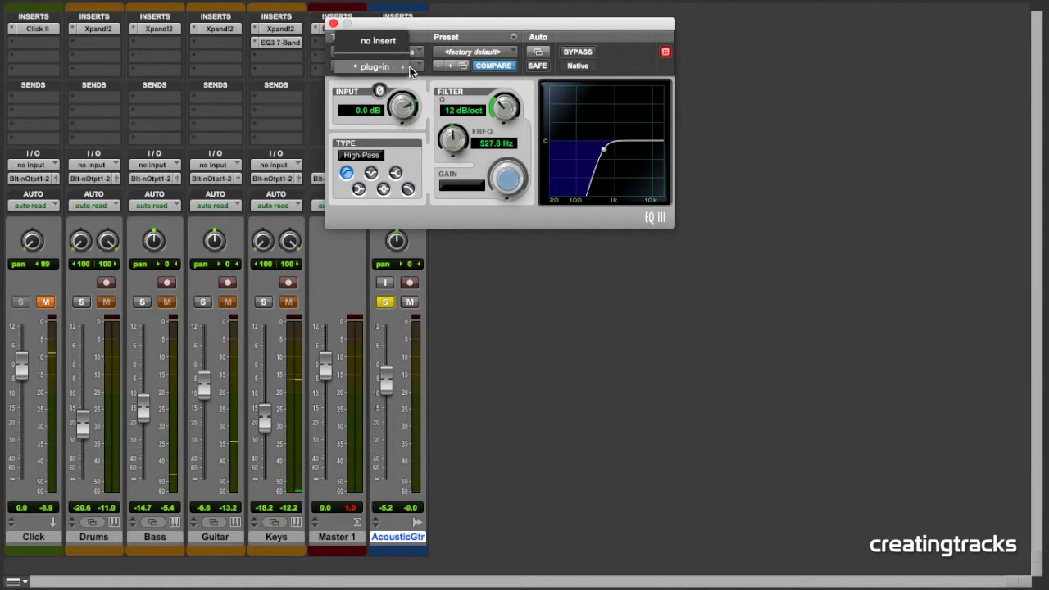
# Step: Swap in EQ3 7-Band and enable an 18 dB/oct high-pass at 162.8 Hz
pyautogui.moveTo(412, 69)
pyautogui.moveTo(464, 70)
pyautogui.click(572, 85)
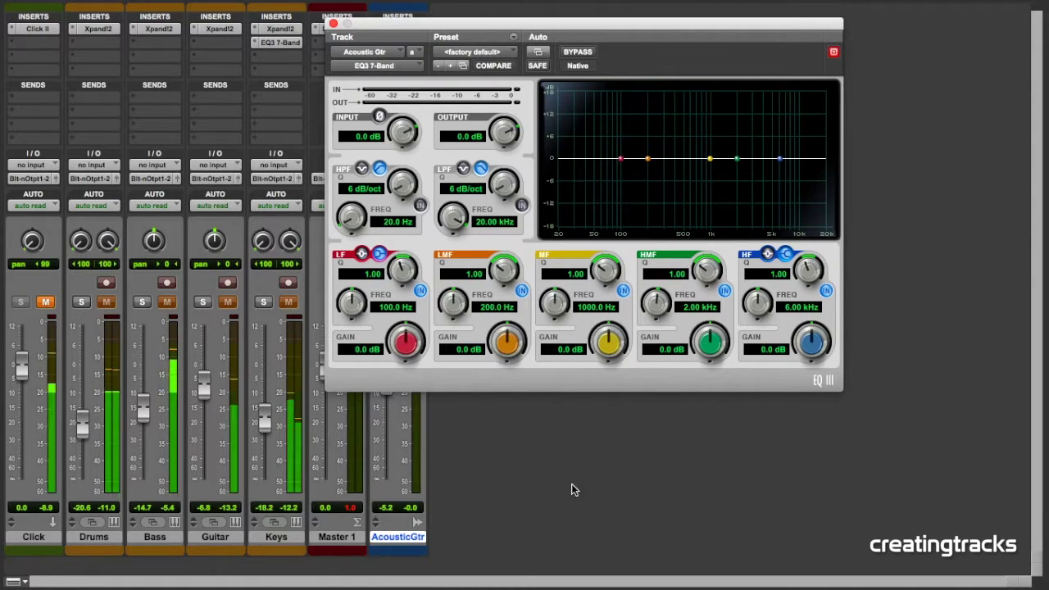
pyautogui.click(421, 205)
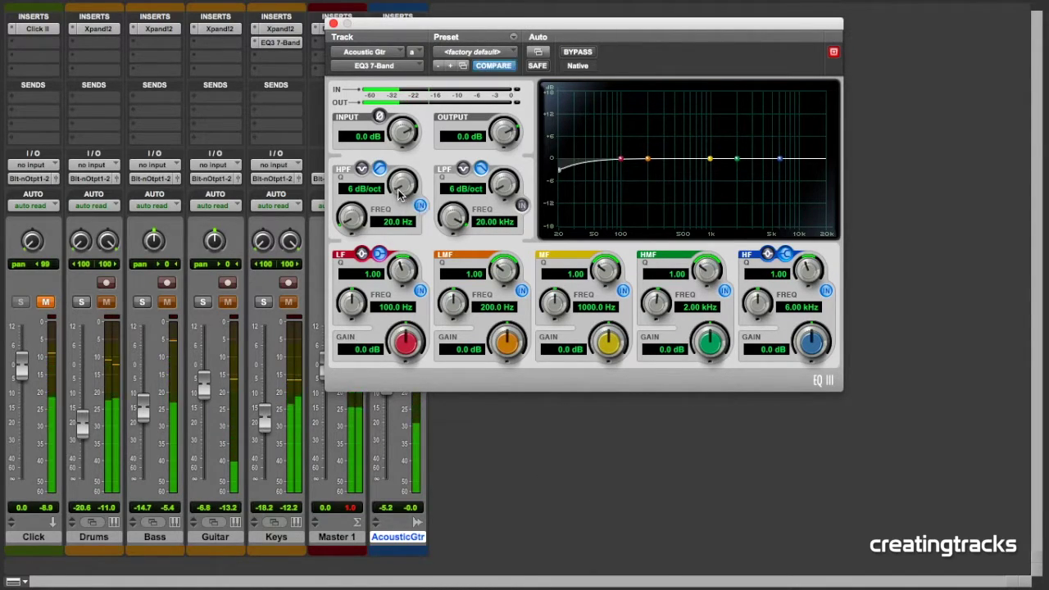
pyautogui.moveTo(403, 184); pyautogui.dragTo(412, 123)
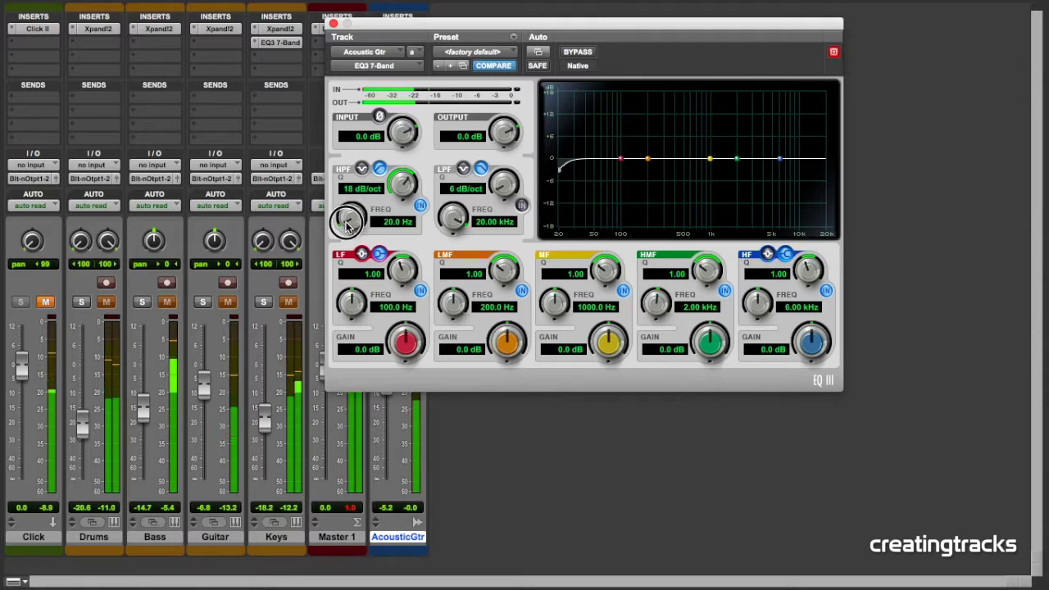
pyautogui.moveTo(356, 232); pyautogui.dragTo(350, 174)
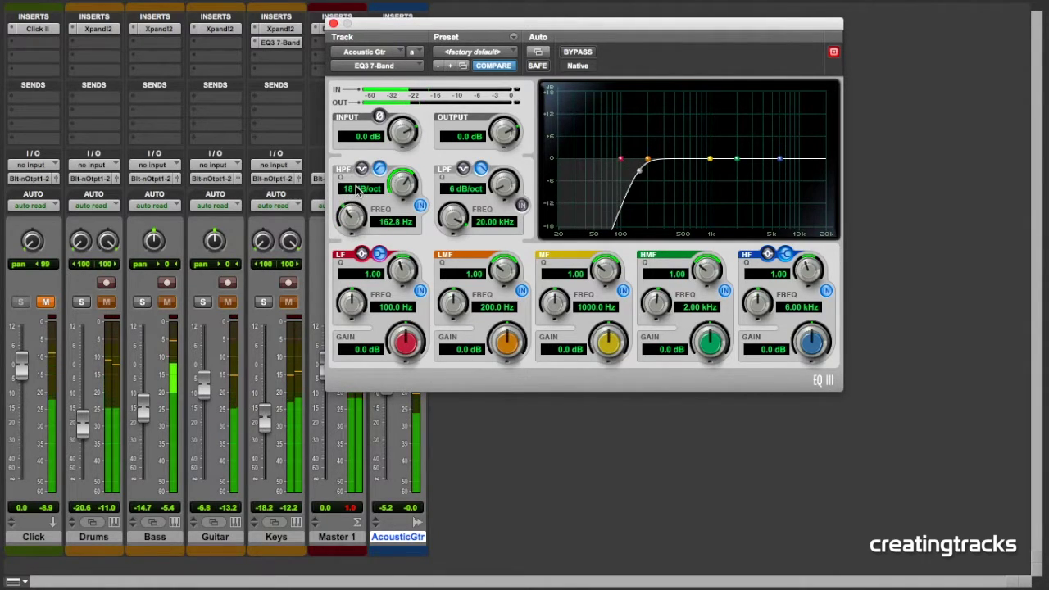
# Step: Make the HF band a narrow bell (Q 4.84) boosting +4.6 dB at 7.71 kHz
pyautogui.click(767, 255)
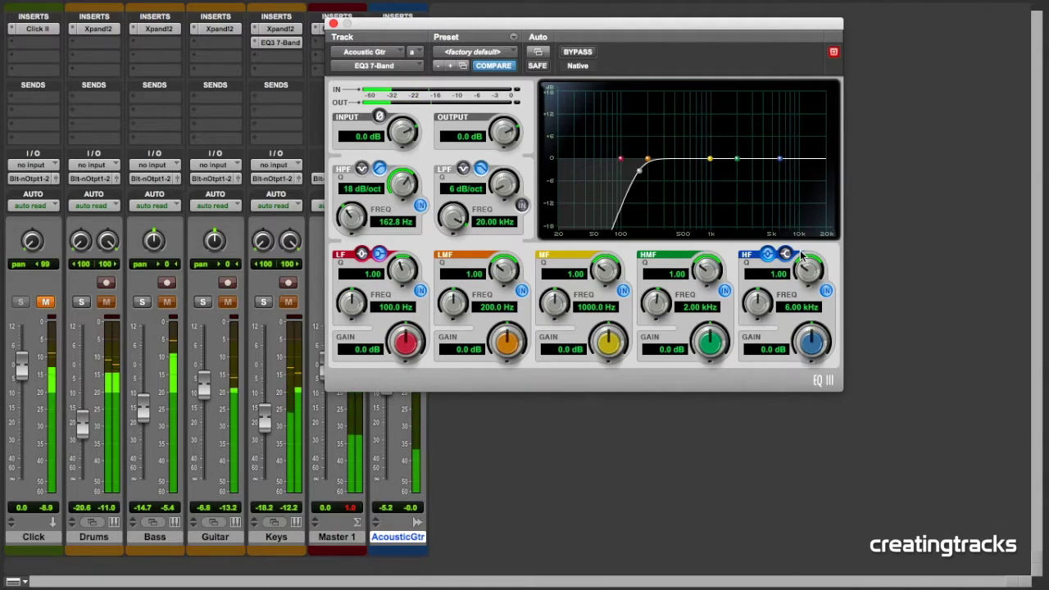
pyautogui.moveTo(806, 271); pyautogui.dragTo(831, 241)
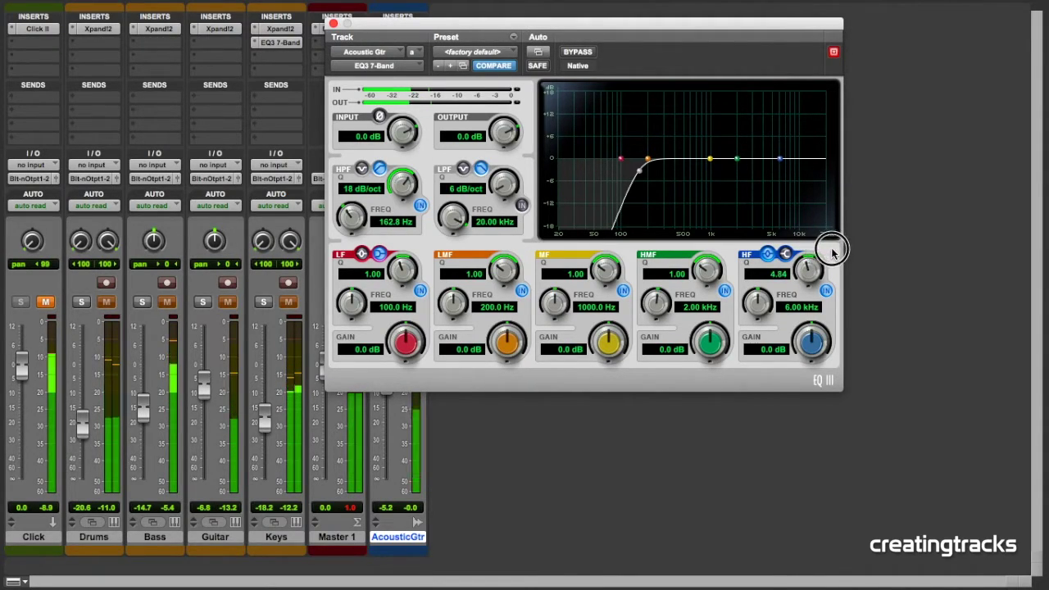
pyautogui.moveTo(783, 157)
pyautogui.mouseDown()
pyautogui.moveTo(781, 129)
pyautogui.moveTo(823, 129)
pyautogui.moveTo(705, 122)
pyautogui.moveTo(794, 121)
pyautogui.moveTo(789, 145)
pyautogui.mouseUp()
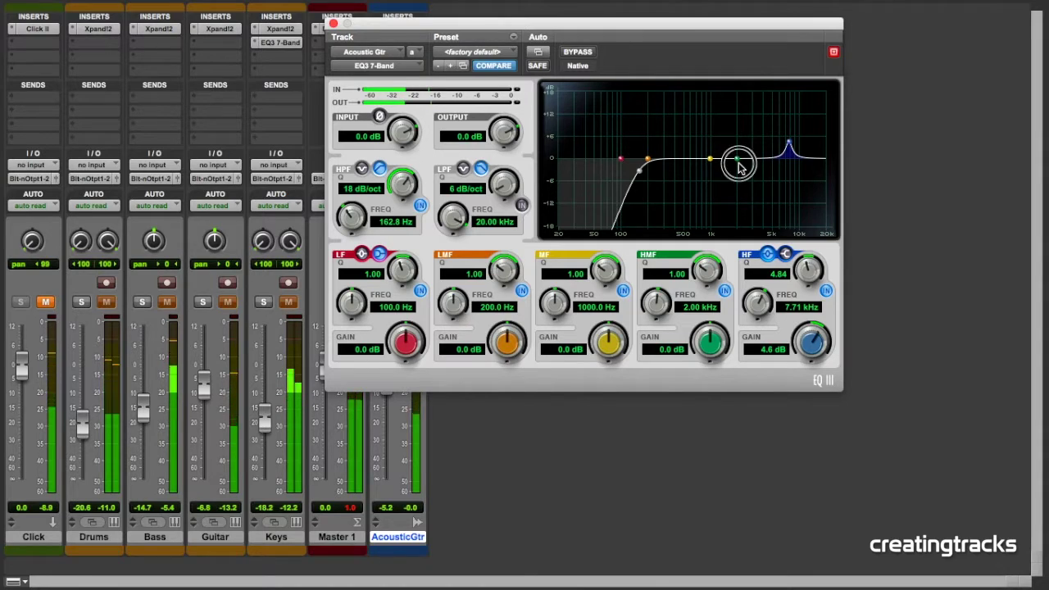
# Step: Cut HMF by 12 dB, then bypass the LMF, MF and HMF bands
pyautogui.moveTo(737, 159); pyautogui.dragTo(739, 207)
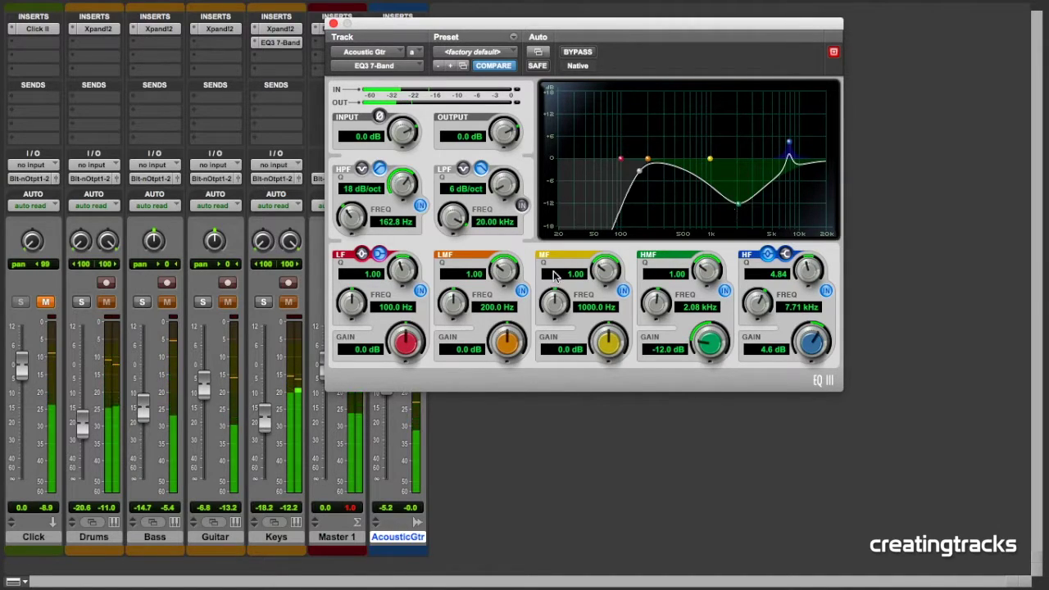
pyautogui.click(522, 291)
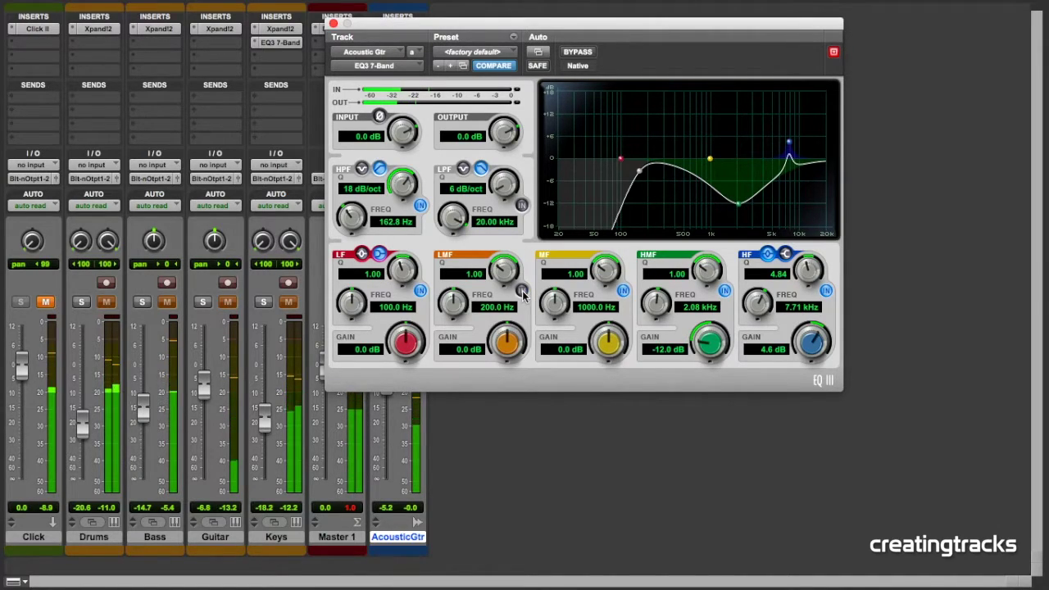
pyautogui.click(623, 291)
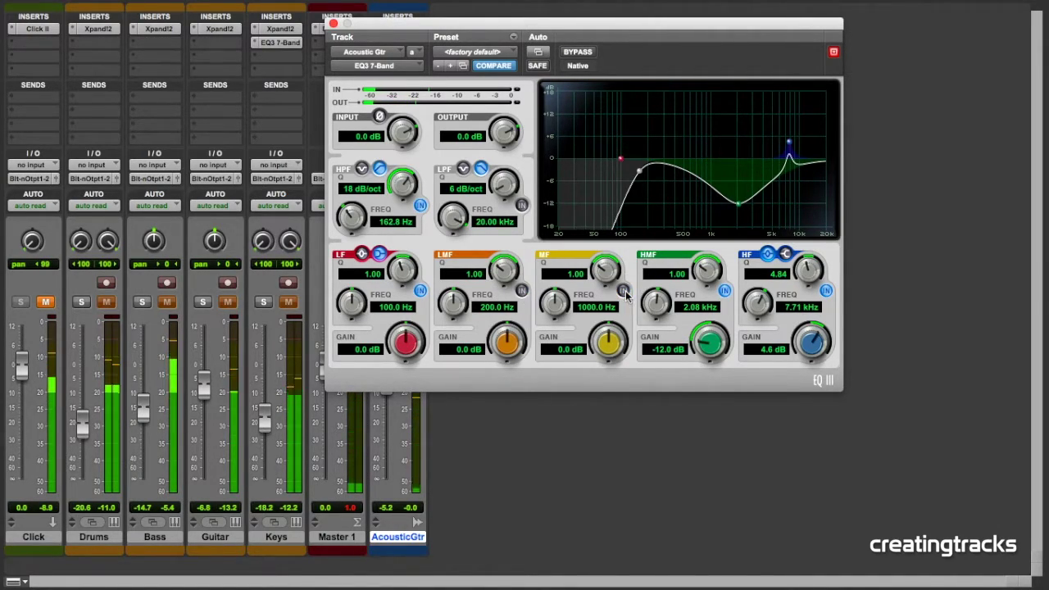
pyautogui.click(725, 291)
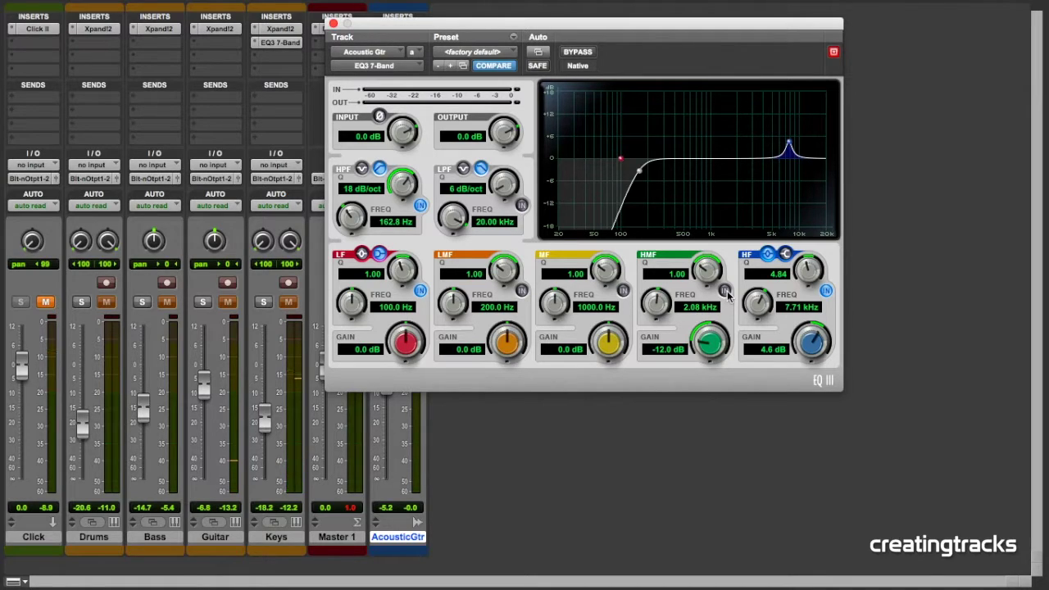
# Step: Replace the EQ with Dyn3 Compressor/Limiter and start playback
pyautogui.click(396, 67)
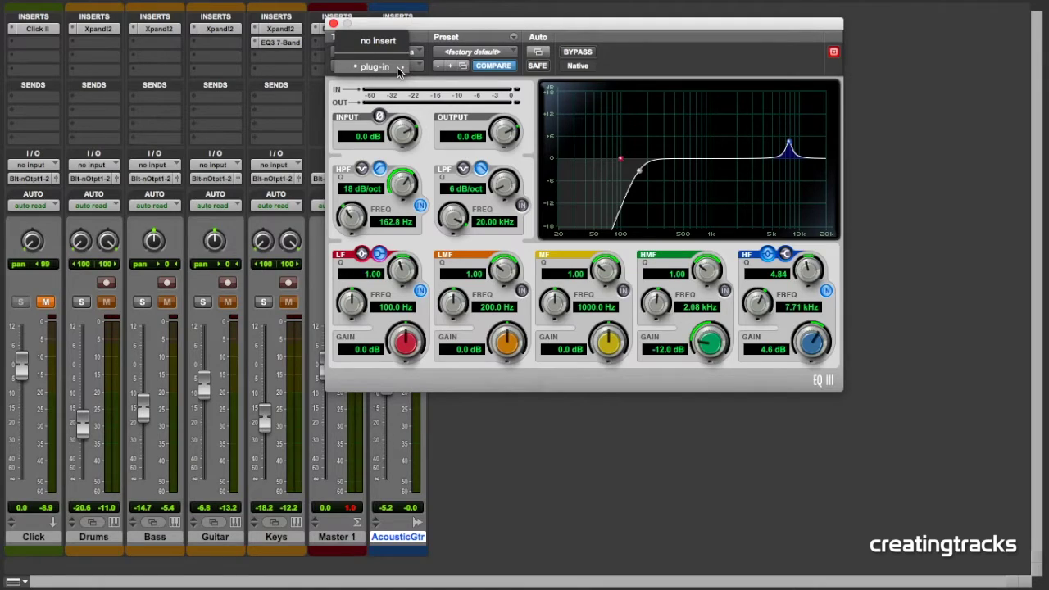
pyautogui.moveTo(397, 69)
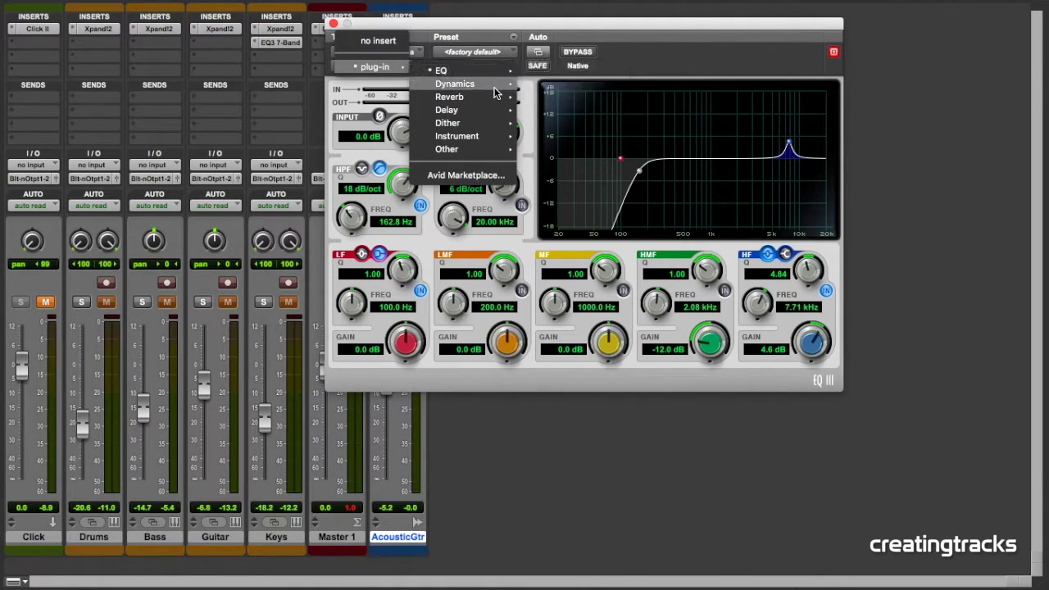
pyautogui.moveTo(496, 93)
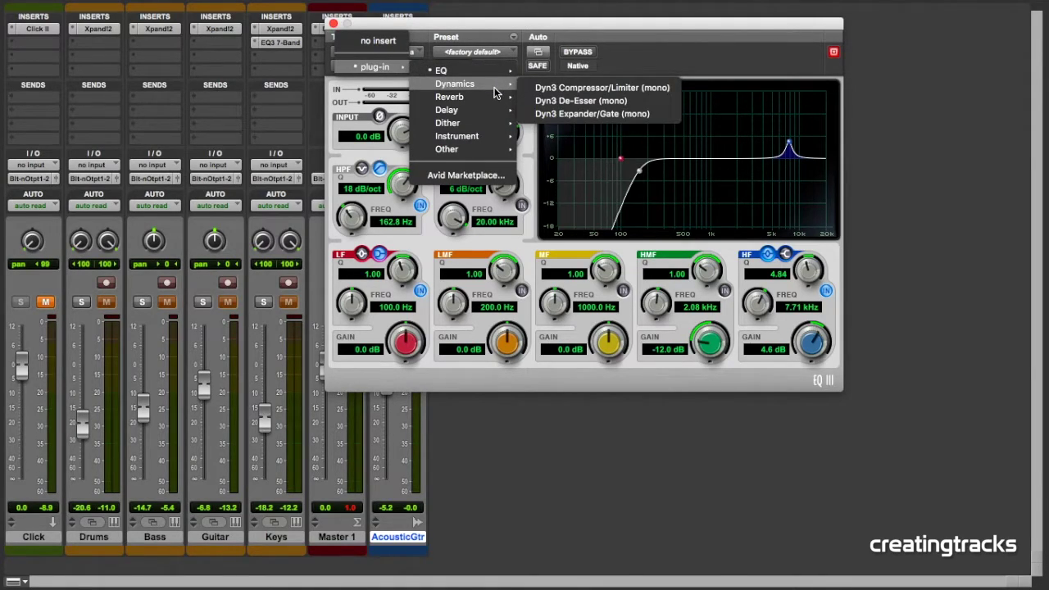
pyautogui.click(568, 89)
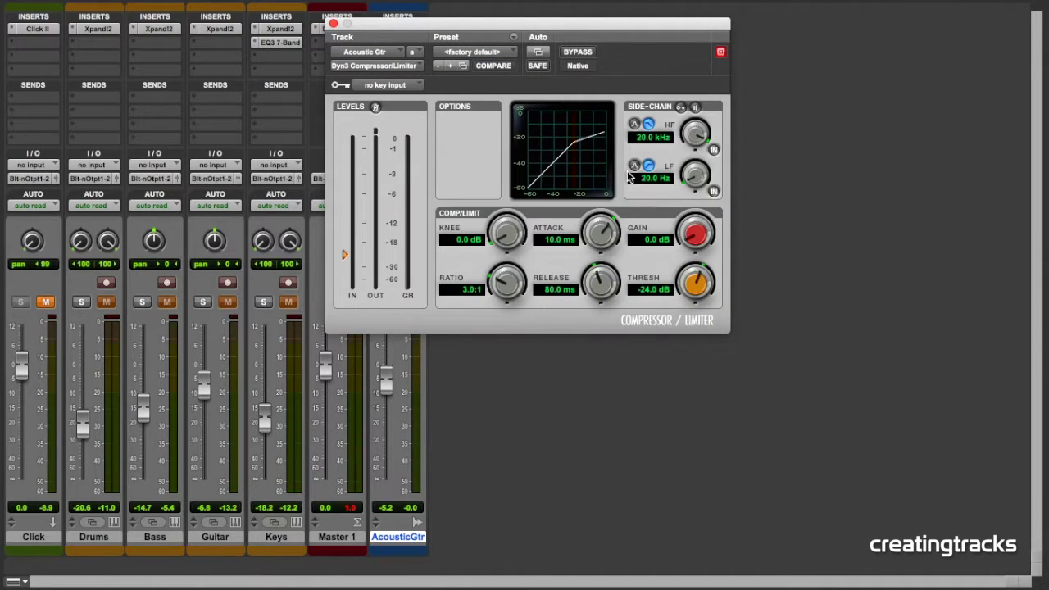
pyautogui.press('space')
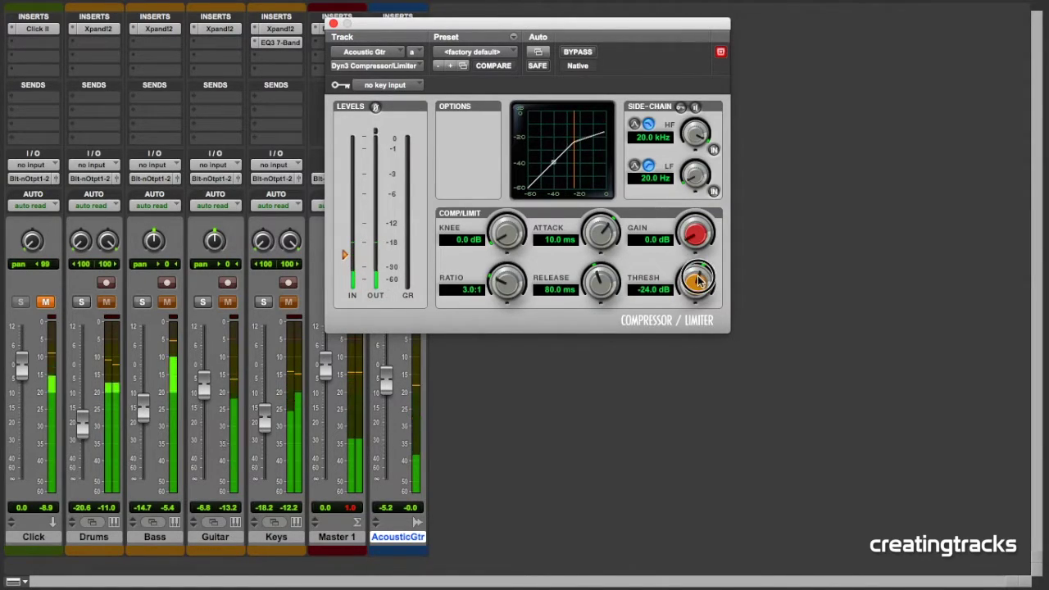
# Step: Set the compressor threshold to -26.7 dB, gain to 0.0 dB and ratio to 2.9:1
pyautogui.moveTo(696, 281); pyautogui.dragTo(655, 286)
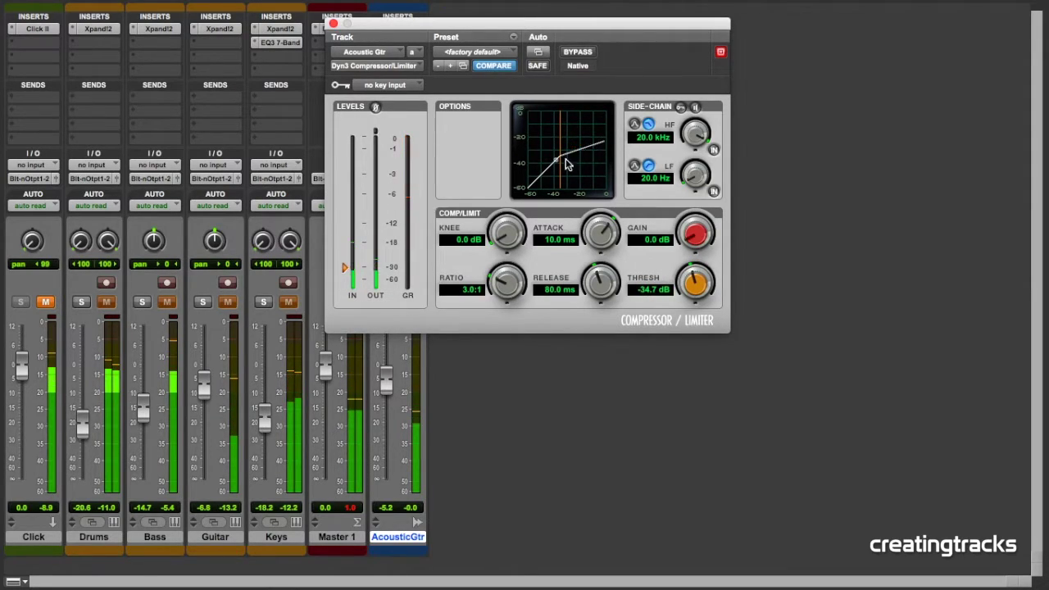
pyautogui.moveTo(692, 282); pyautogui.dragTo(747, 263)
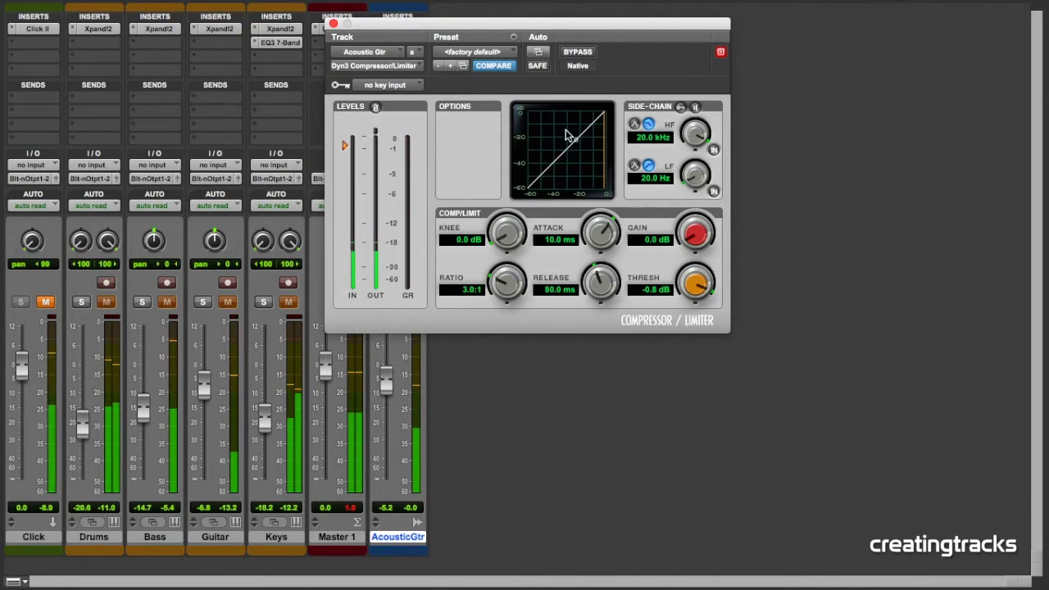
pyautogui.moveTo(702, 290); pyautogui.dragTo(701, 335)
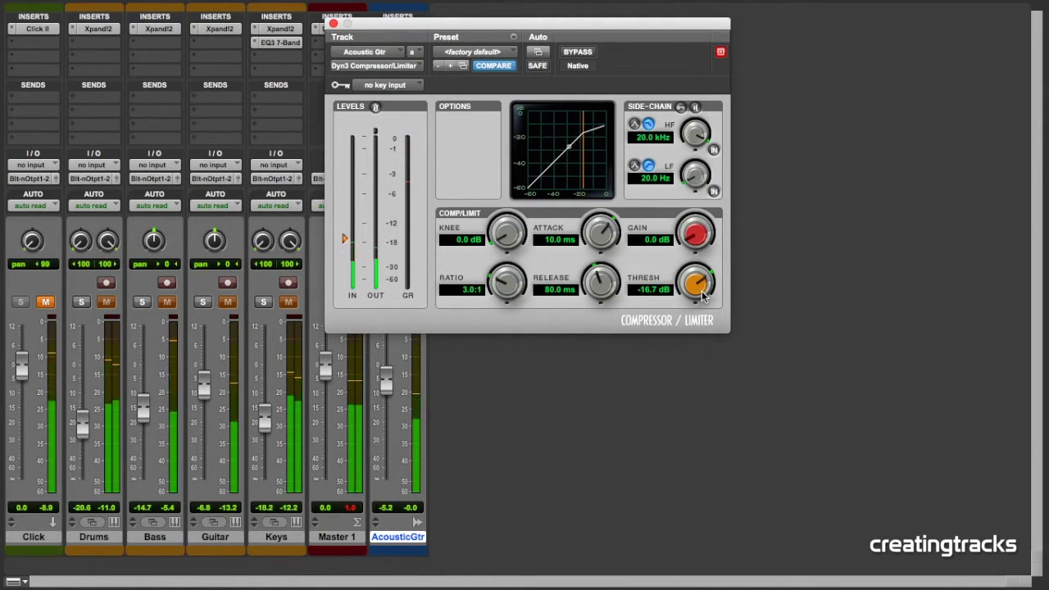
pyautogui.moveTo(702, 297); pyautogui.dragTo(687, 216)
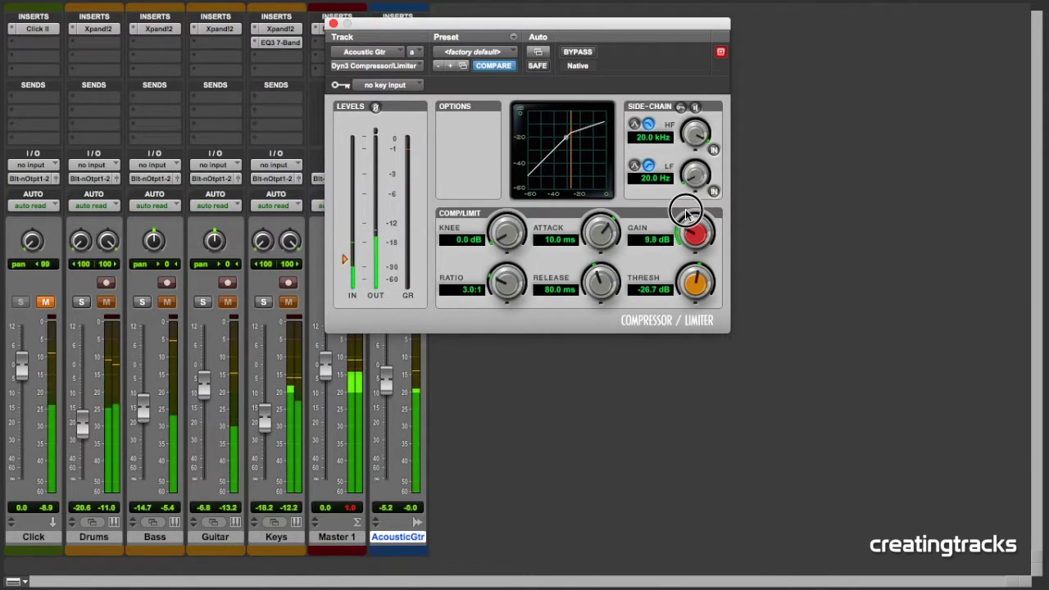
pyautogui.keyDown('alt'); pyautogui.click(683, 234); pyautogui.keyUp('alt')
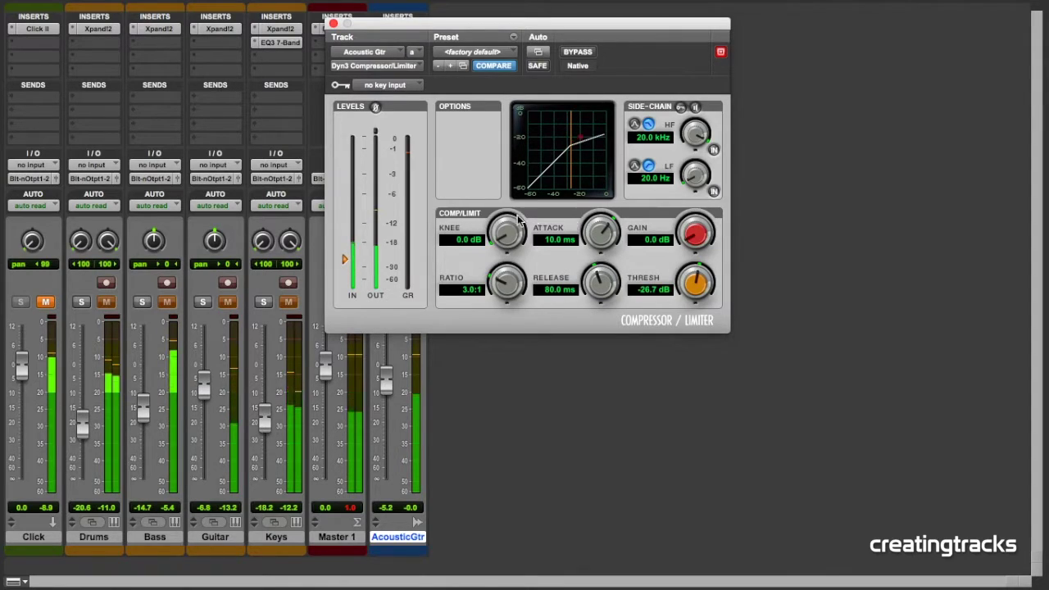
pyautogui.moveTo(500, 284); pyautogui.dragTo(459, 378)
pyautogui.moveTo(506, 294); pyautogui.dragTo(502, 270)
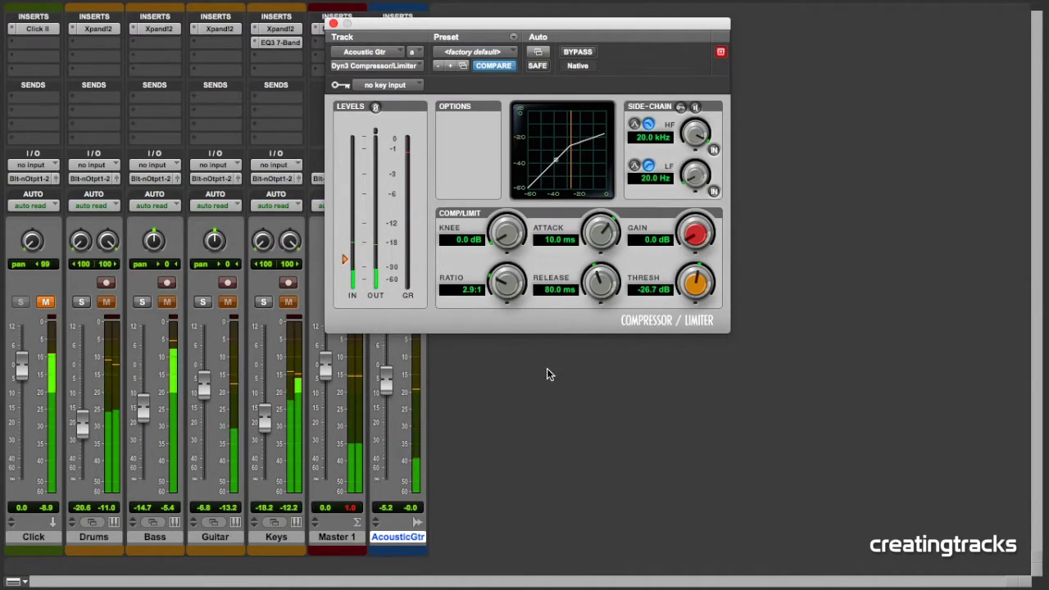
# Step: Browse the plug-in list and compressor presets, closing both without changes
pyautogui.click(413, 67)
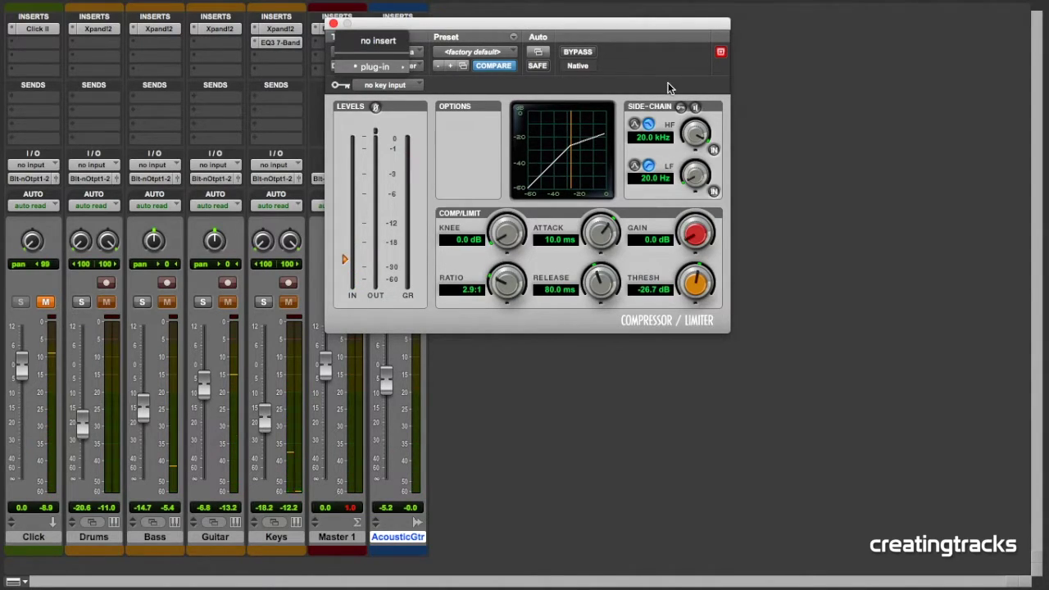
pyautogui.click(639, 61)
pyautogui.click(505, 54)
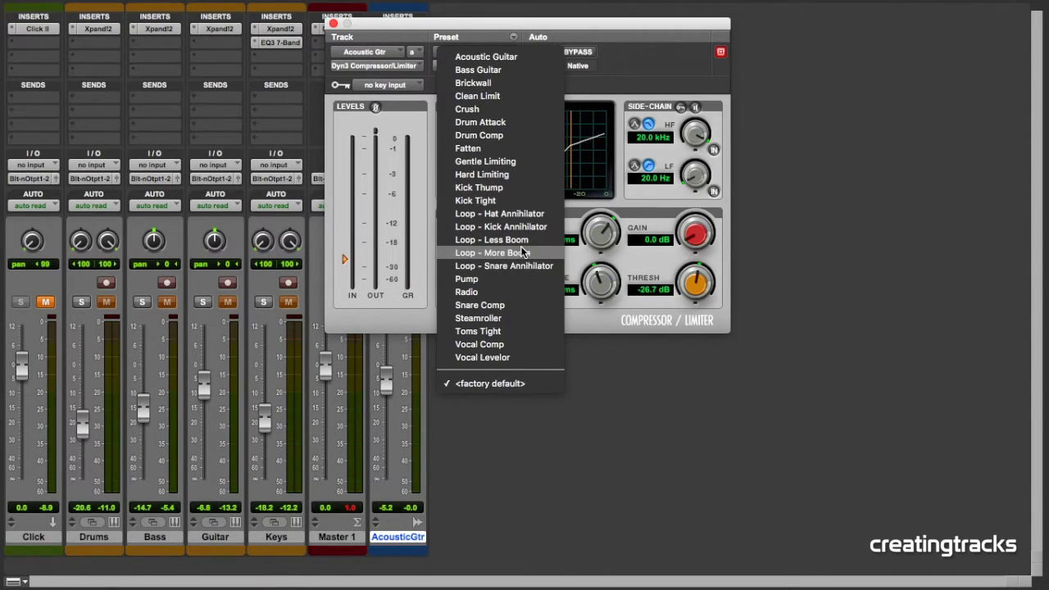
pyautogui.click(643, 81)
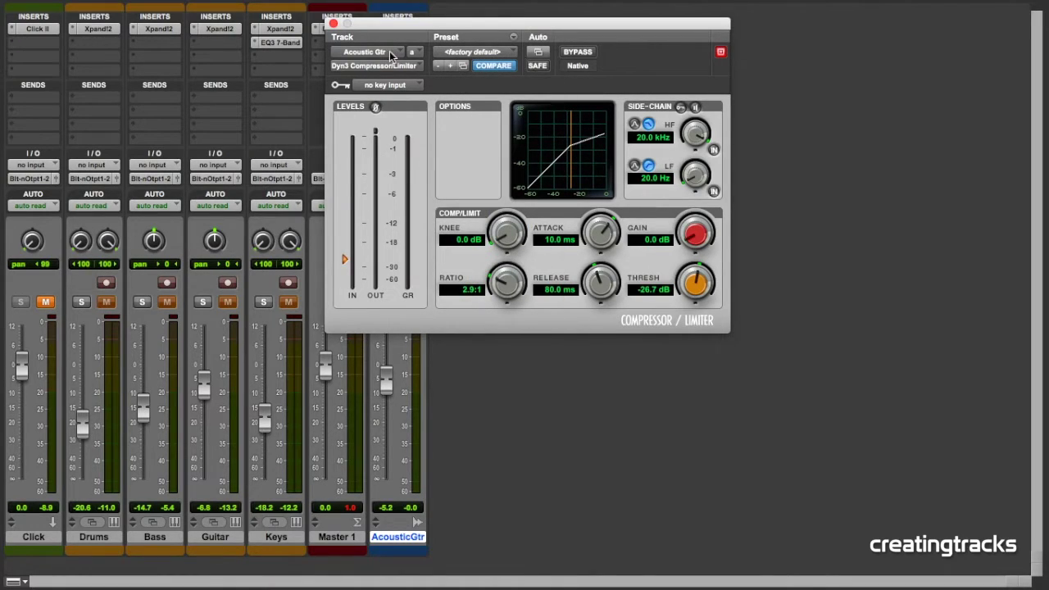
# Step: Swap in Dyn3 De-Esser (mono) and, during playback, lower its Range to -6.1 dB
pyautogui.click(416, 67)
pyautogui.moveTo(388, 66)
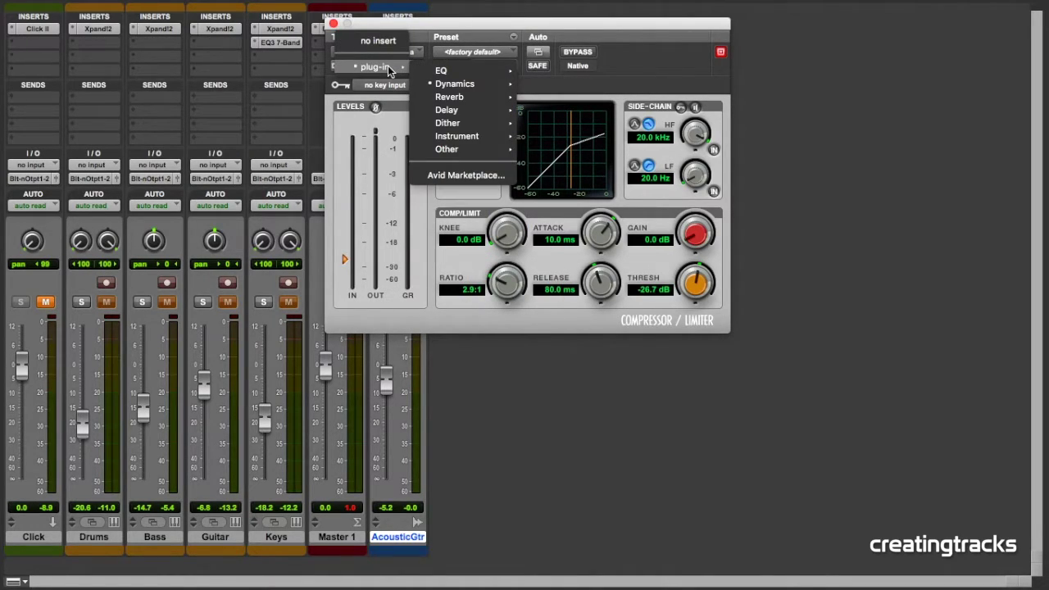
pyautogui.moveTo(470, 87)
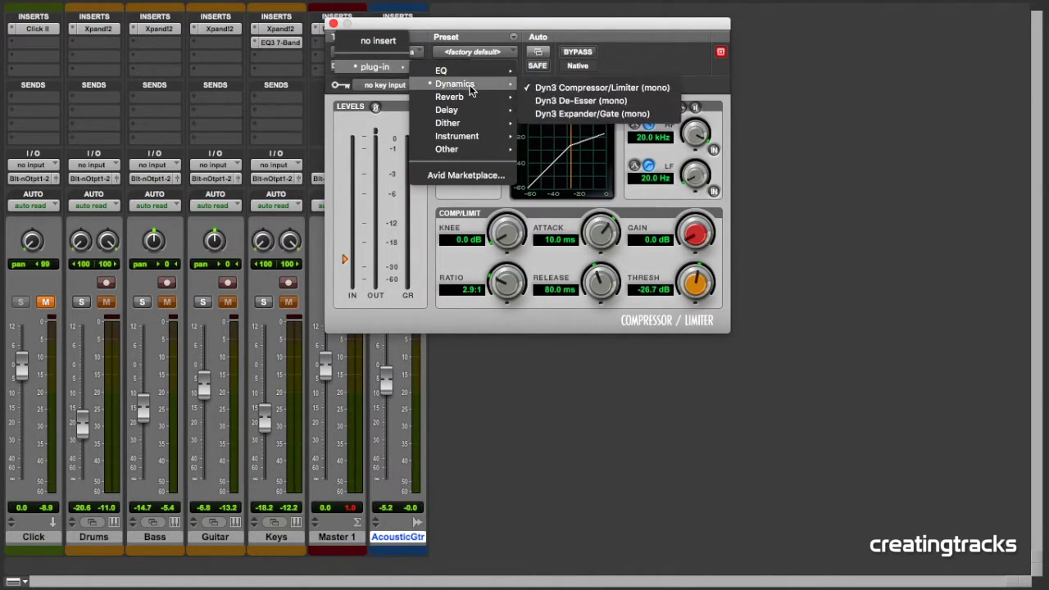
pyautogui.click(578, 100)
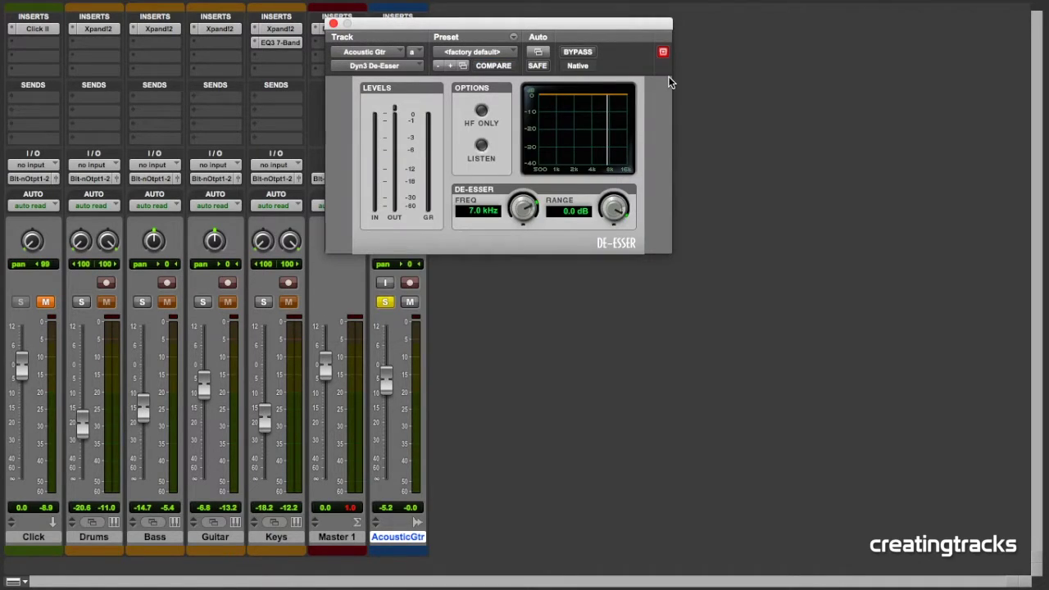
pyautogui.press('space')
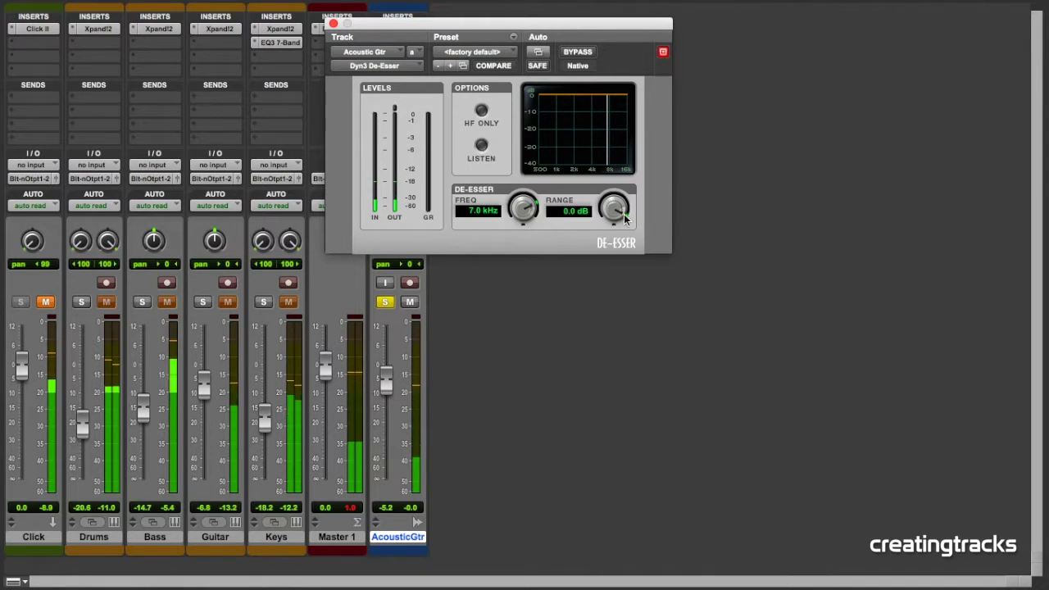
pyautogui.moveTo(619, 215); pyautogui.dragTo(582, 213)
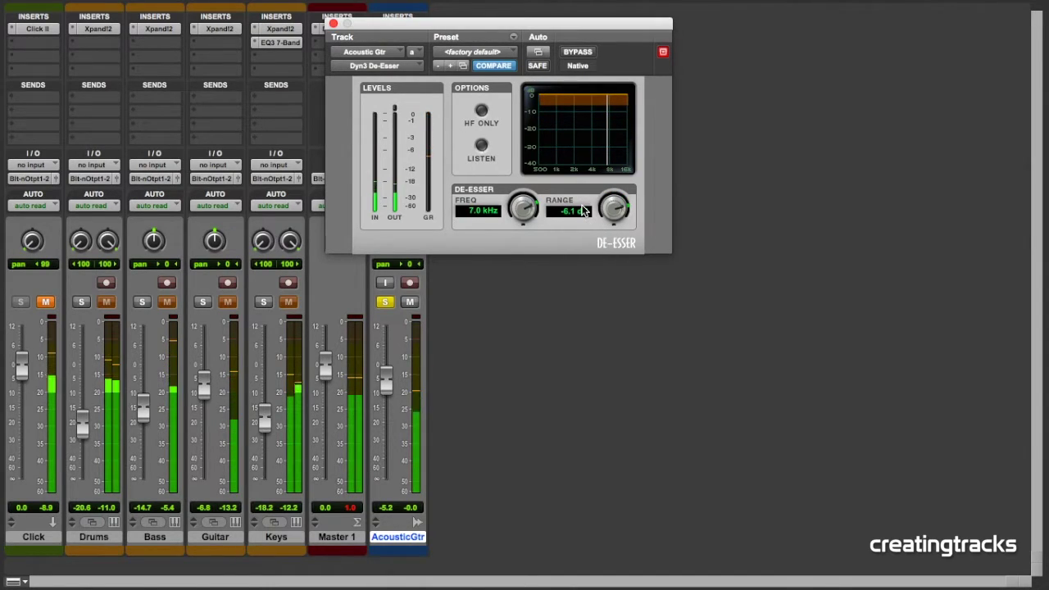
# Step: Replace the de-esser with Dyn3 Expander/Gate and set its threshold to -55.7 dB
pyautogui.click(416, 65)
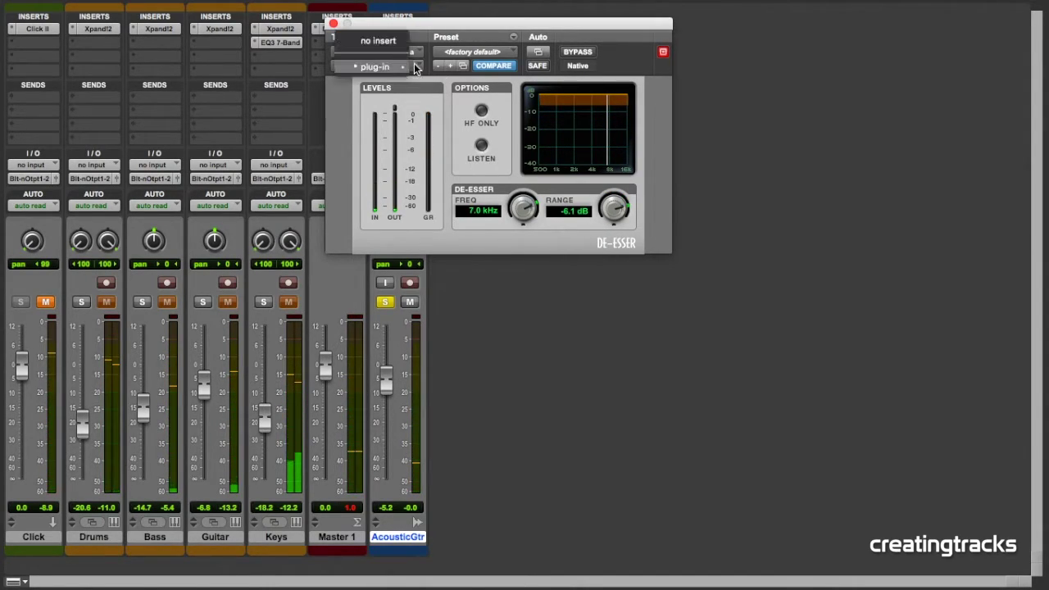
pyautogui.moveTo(402, 67)
pyautogui.moveTo(484, 86)
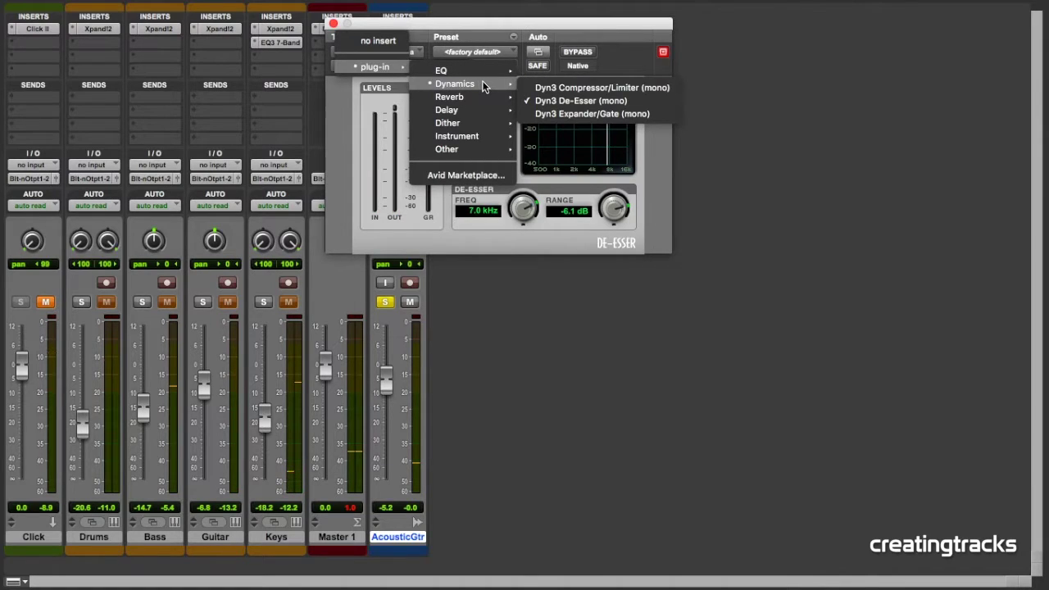
pyautogui.click(587, 115)
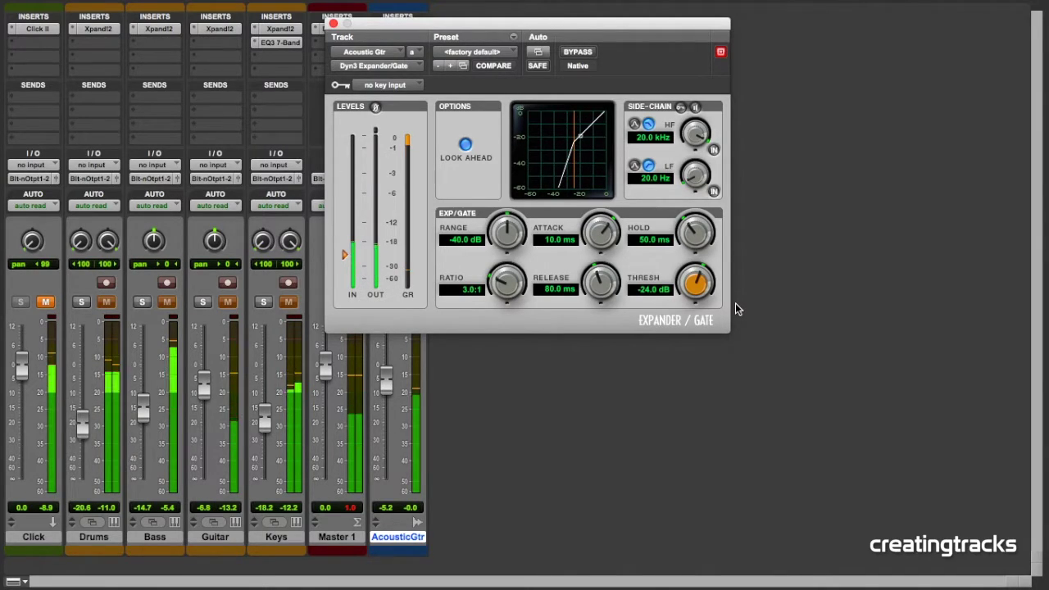
pyautogui.moveTo(696, 283); pyautogui.dragTo(675, 386)
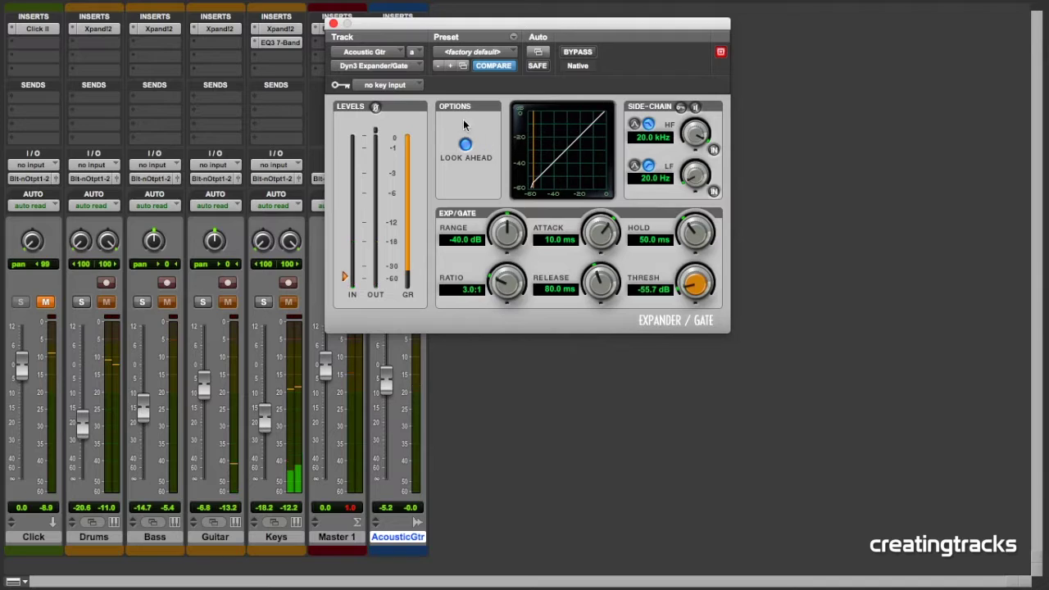
# Step: Replace the expander/gate with D-Verb (mono)
pyautogui.click(416, 68)
pyautogui.moveTo(388, 65)
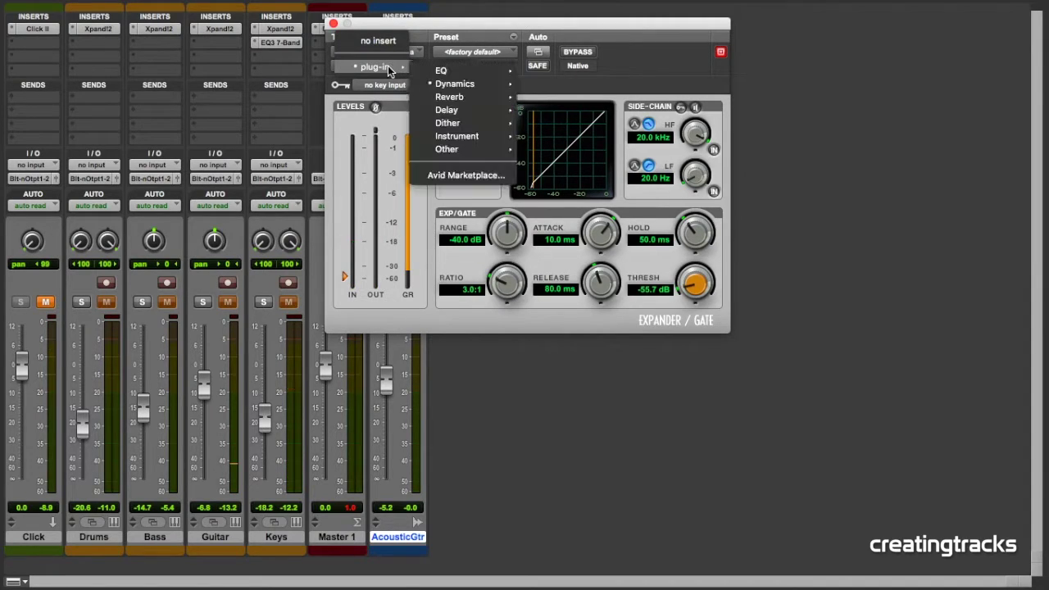
pyautogui.moveTo(468, 88)
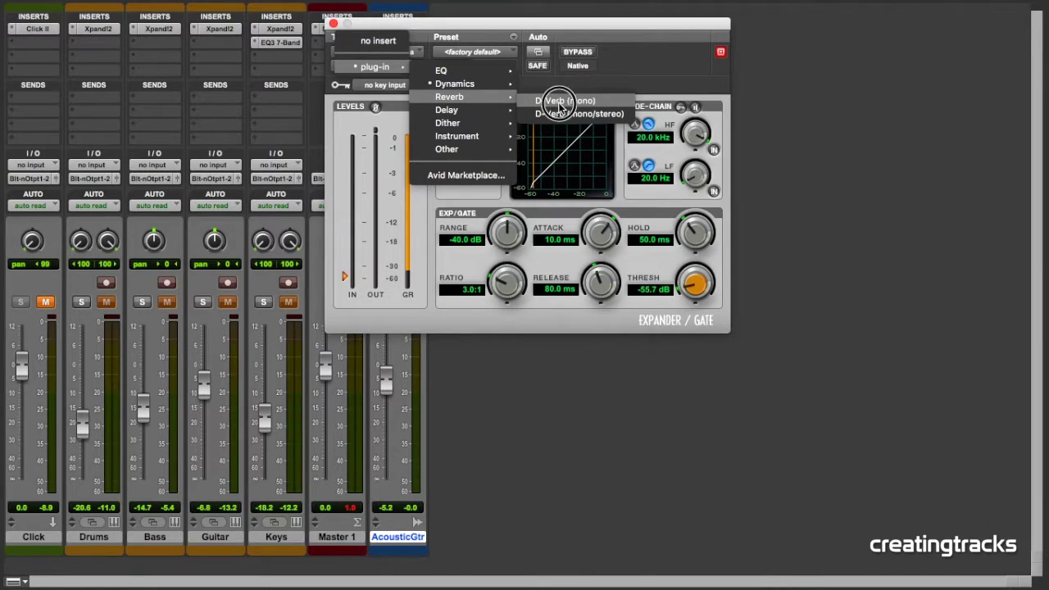
pyautogui.click(561, 100)
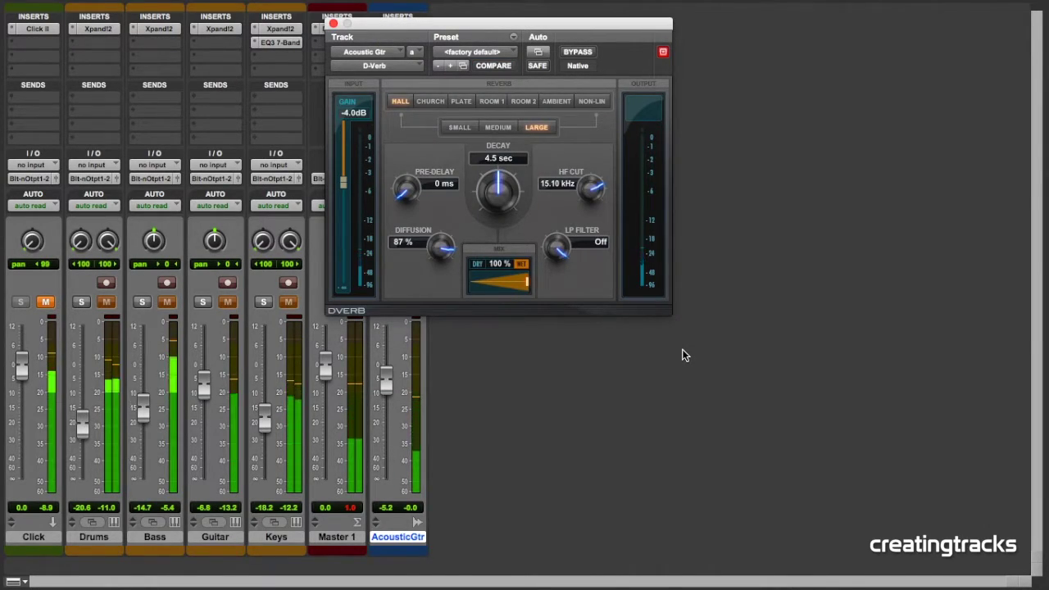
# Step: Switch the insert to D-Verb (mono/stereo)
pyautogui.click(418, 66)
pyautogui.moveTo(388, 67)
pyautogui.moveTo(480, 94)
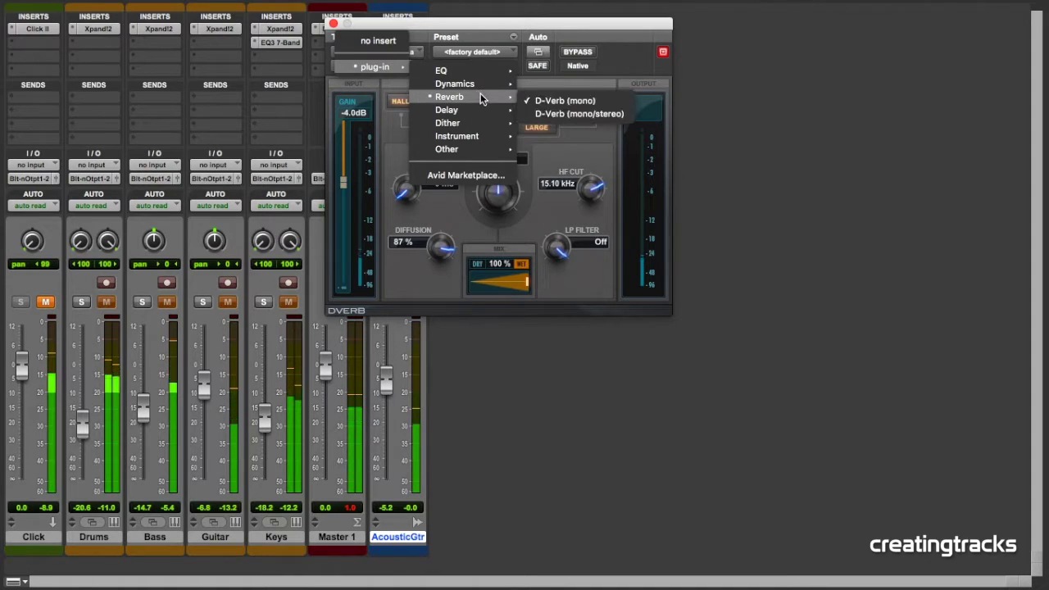
pyautogui.click(572, 117)
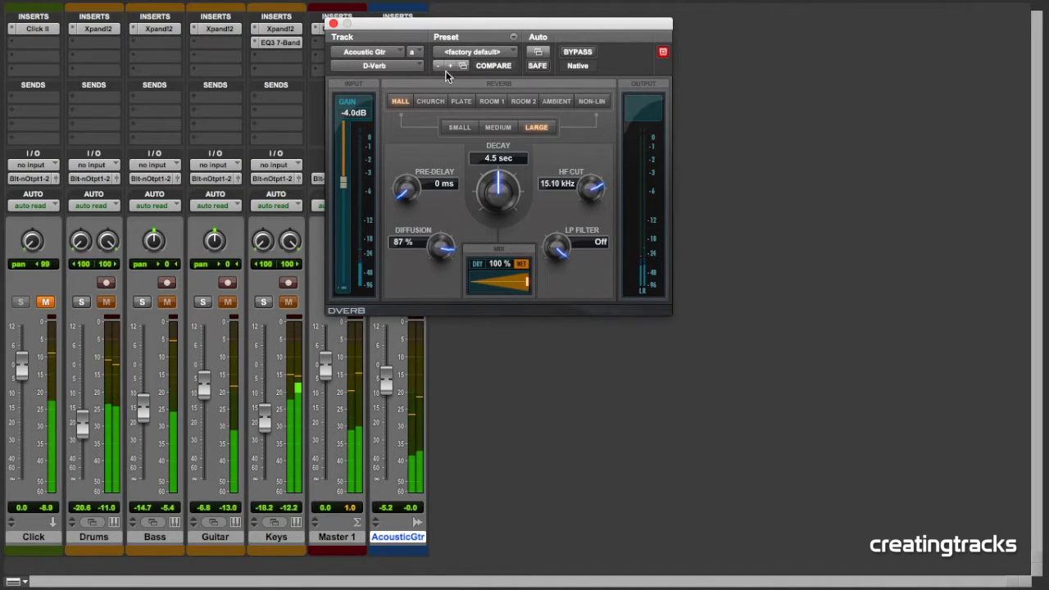
pyautogui.click(401, 66)
# Step: Insert Mod Delay III (mono) with 3.08 Hz rate and a 2459 ms delay
pyautogui.moveTo(392, 68)
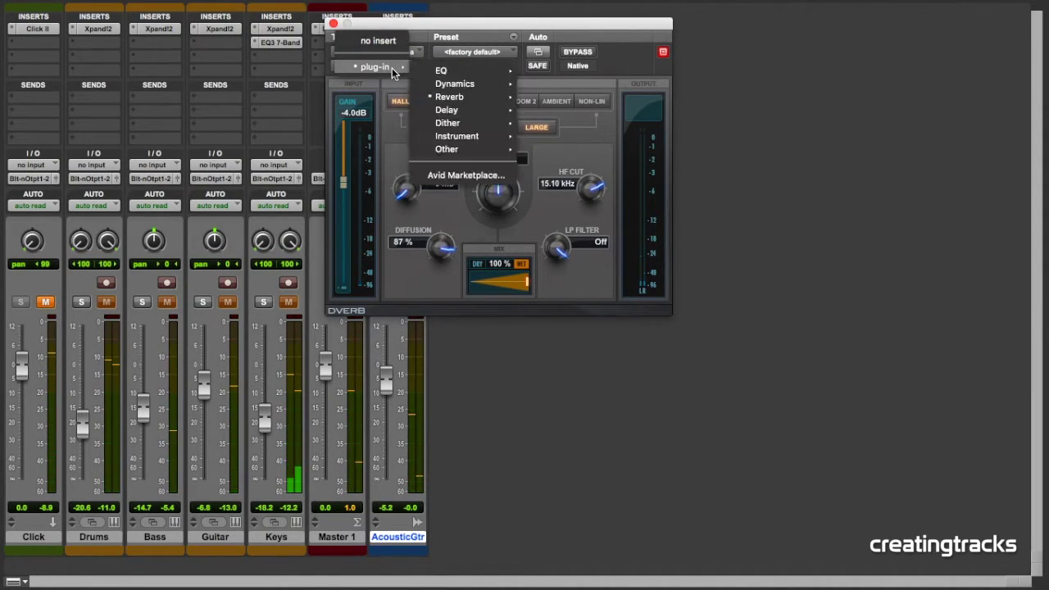
pyautogui.moveTo(482, 108)
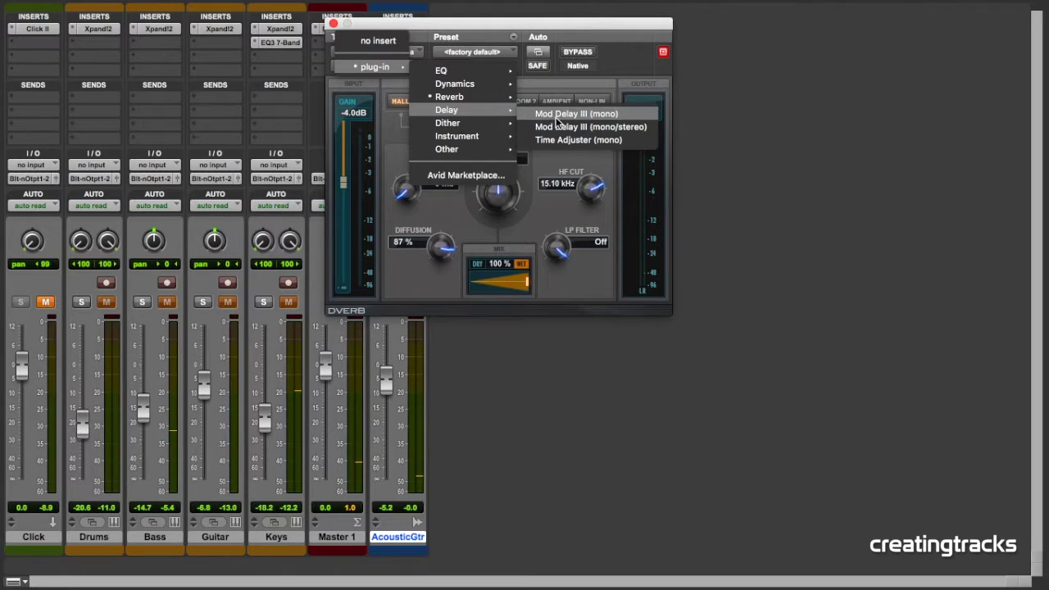
pyautogui.click(565, 114)
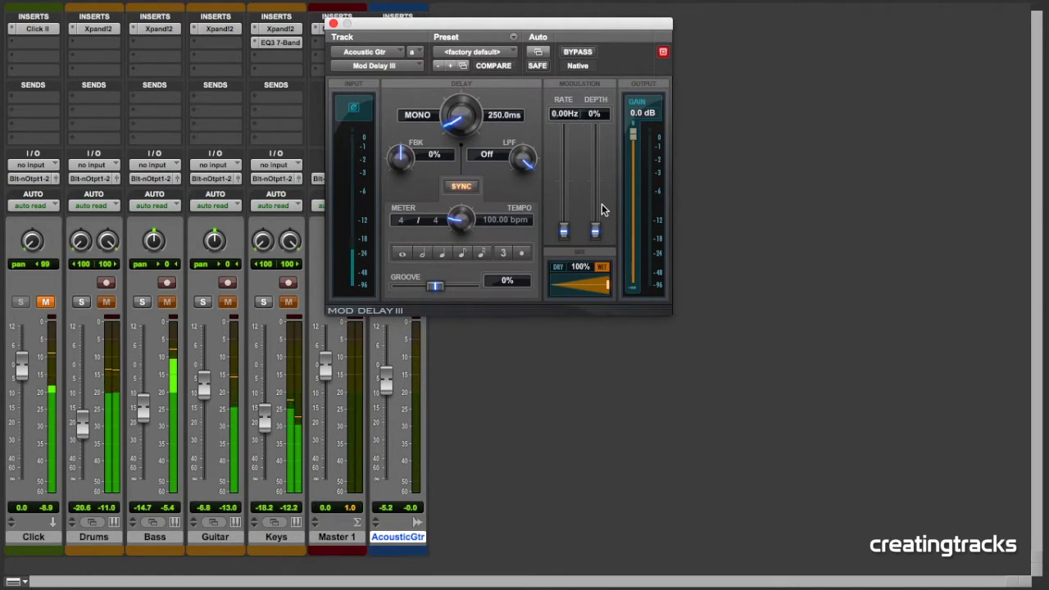
pyautogui.moveTo(564, 231); pyautogui.dragTo(599, 224)
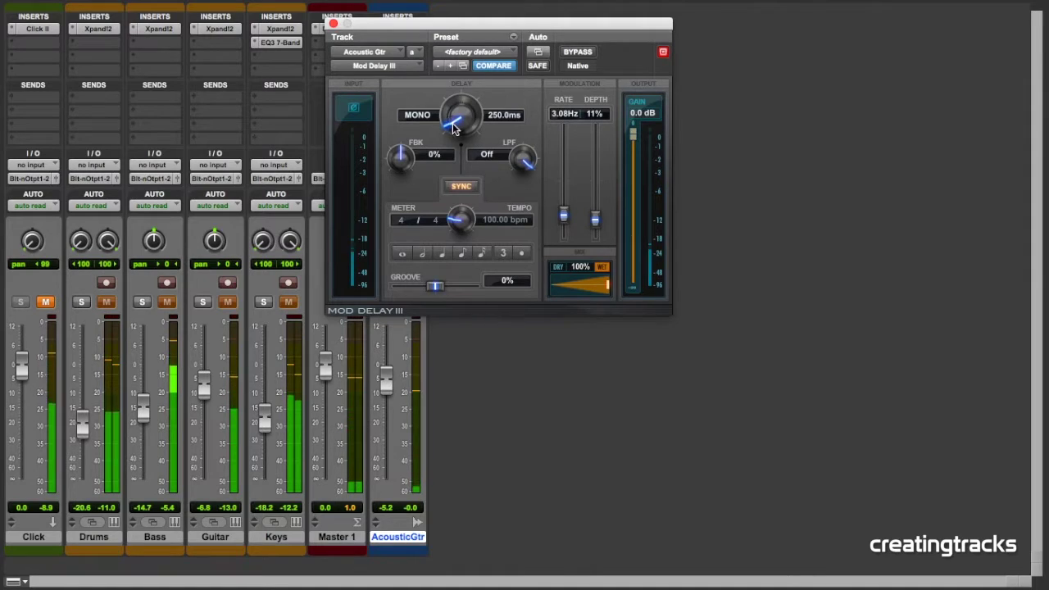
pyautogui.moveTo(452, 123); pyautogui.dragTo(460, 74)
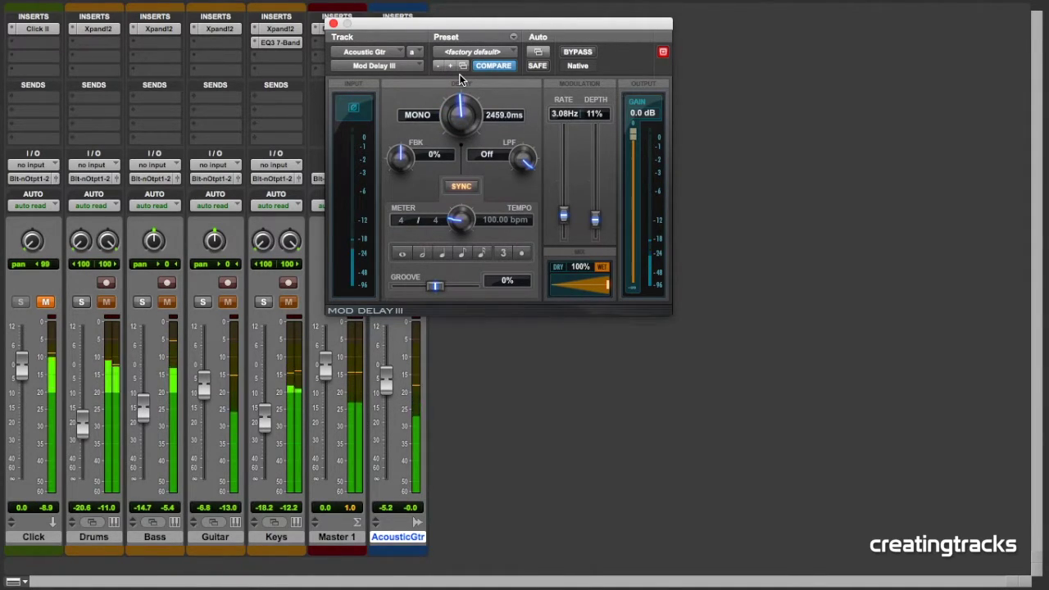
# Step: Switch the insert to Mod Delay III (mono/stereo)
pyautogui.click(407, 67)
pyautogui.moveTo(377, 68)
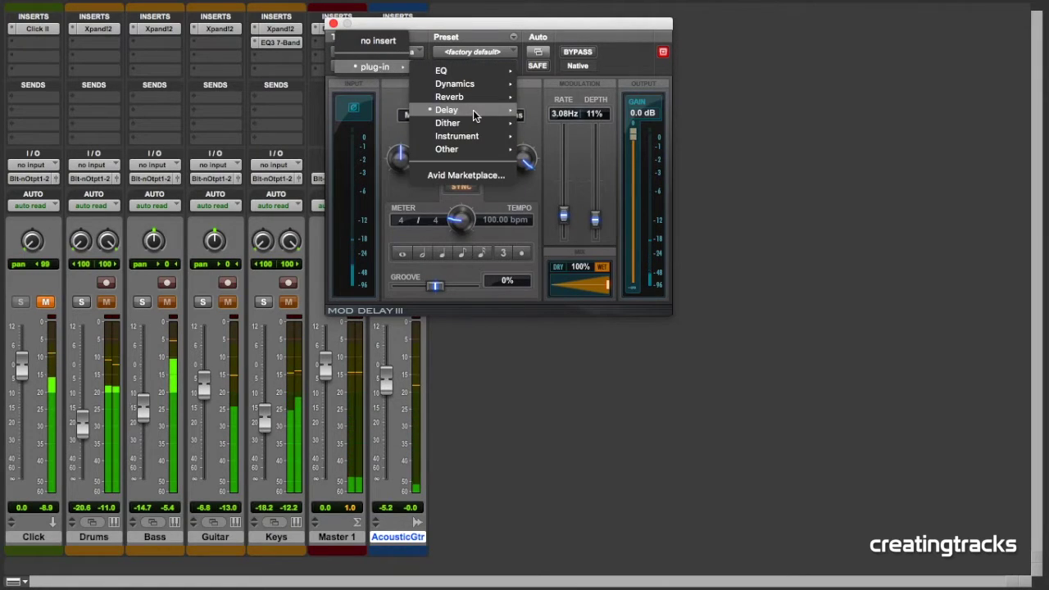
pyautogui.moveTo(478, 114)
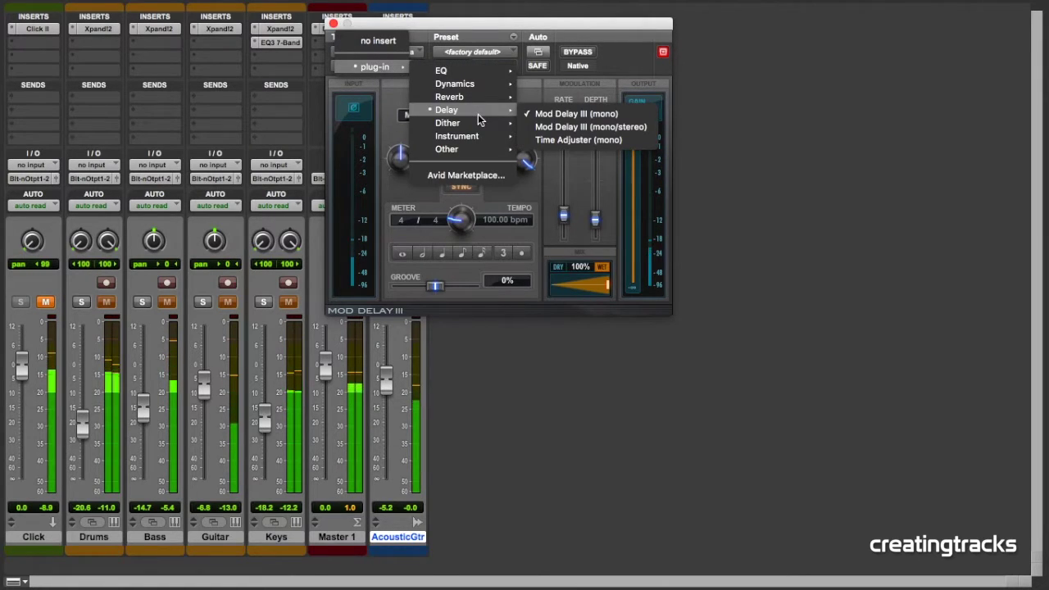
pyautogui.click(563, 128)
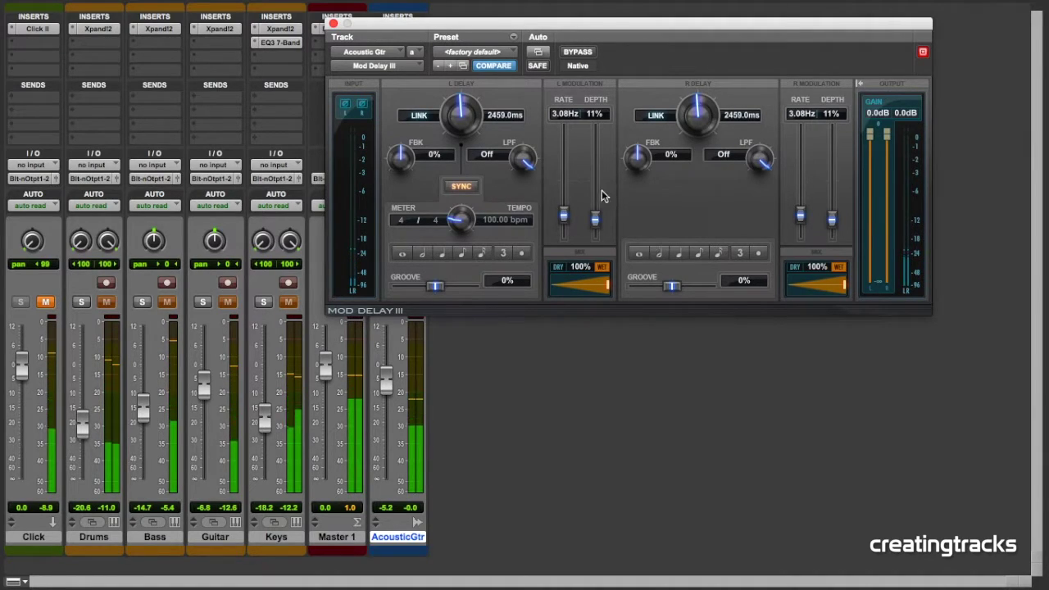
# Step: Replace Mod Delay with Time Adjuster (mono)
pyautogui.click(416, 69)
pyautogui.moveTo(383, 73)
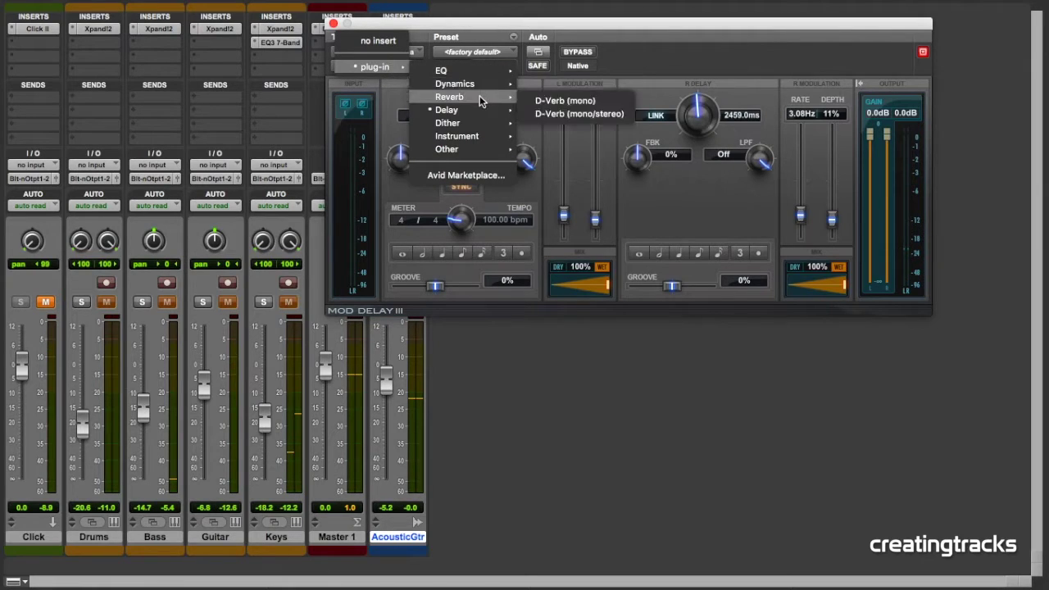
pyautogui.moveTo(480, 116)
pyautogui.click(574, 141)
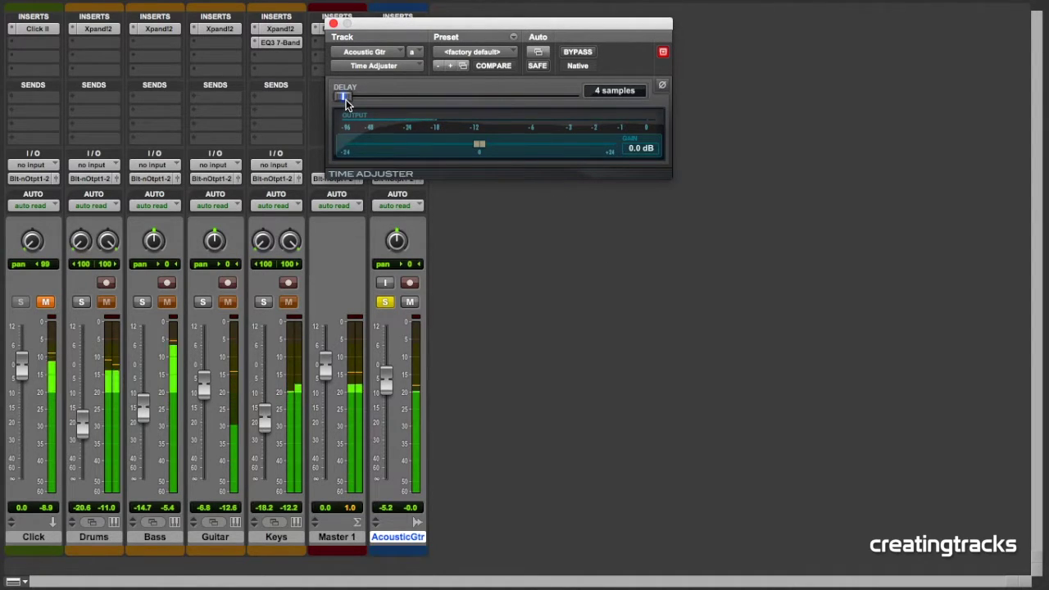
# Step: Unsolo the guitar and try longer Time Adjuster delays, settling on 4 samples
pyautogui.click(389, 307)
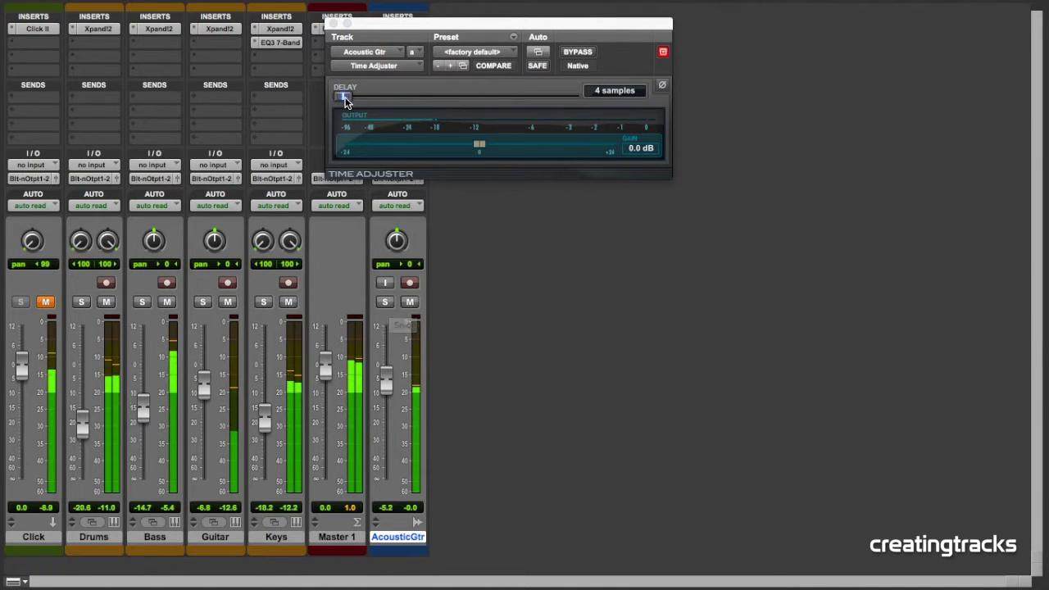
pyautogui.moveTo(347, 97); pyautogui.dragTo(610, 100)
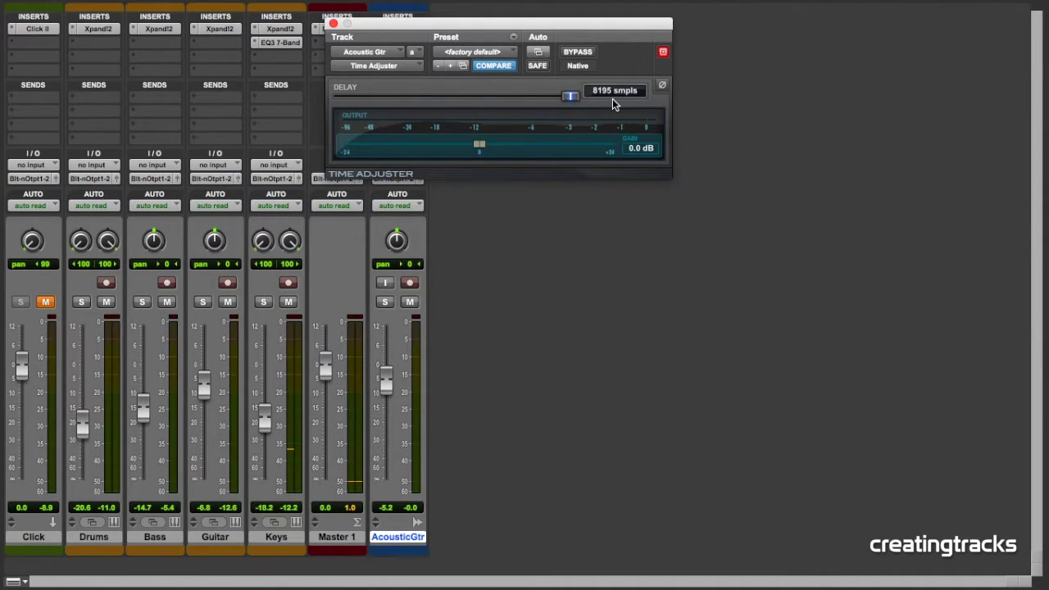
pyautogui.moveTo(569, 98); pyautogui.dragTo(326, 105)
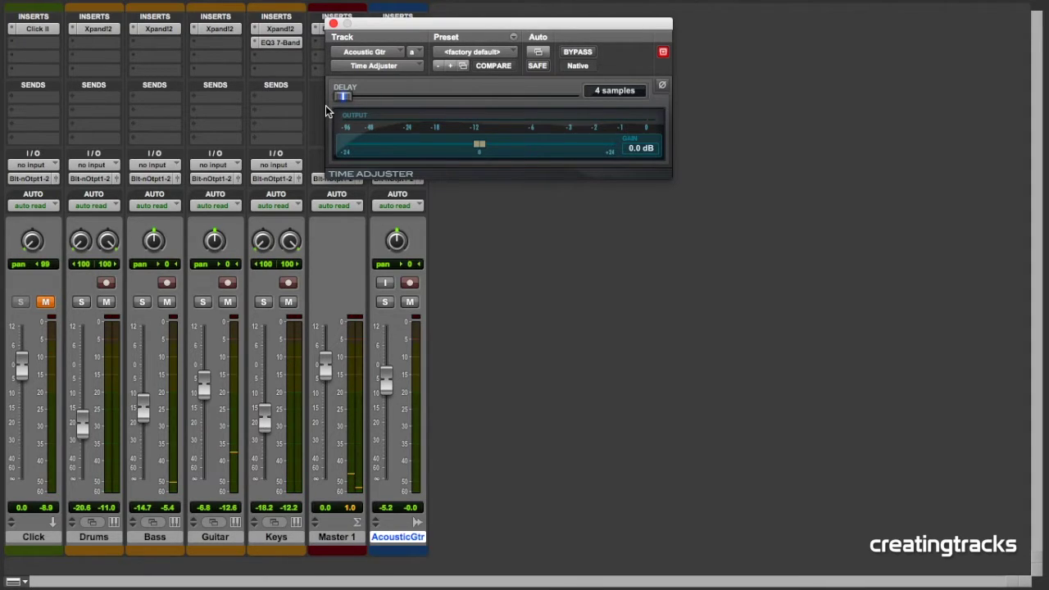
# Step: Swap in Dither (mono), solo the guitar during playback, and keep 16 bit
pyautogui.click(418, 68)
pyautogui.moveTo(398, 72)
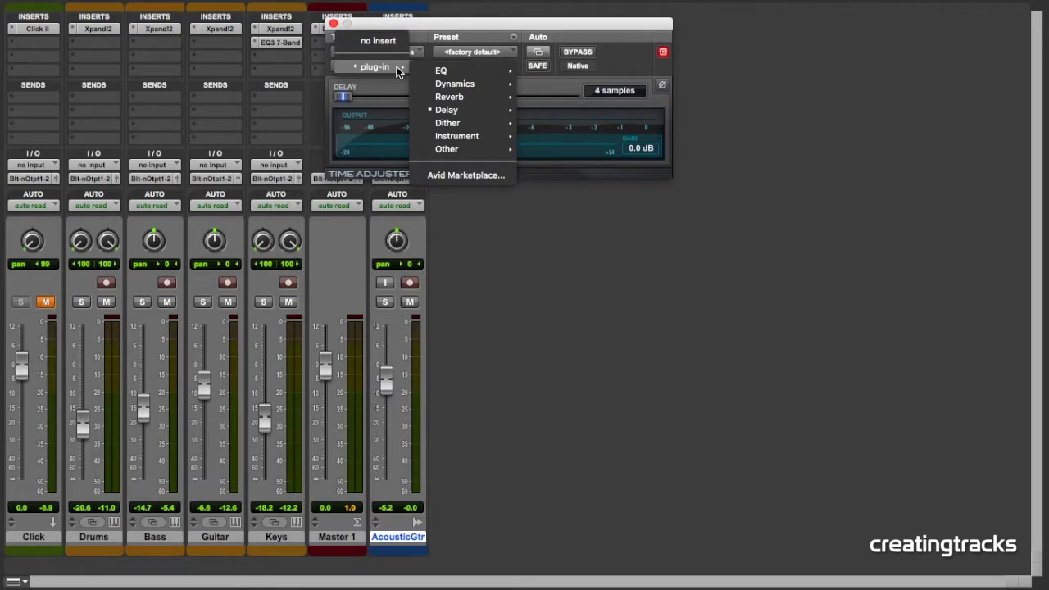
pyautogui.moveTo(473, 125)
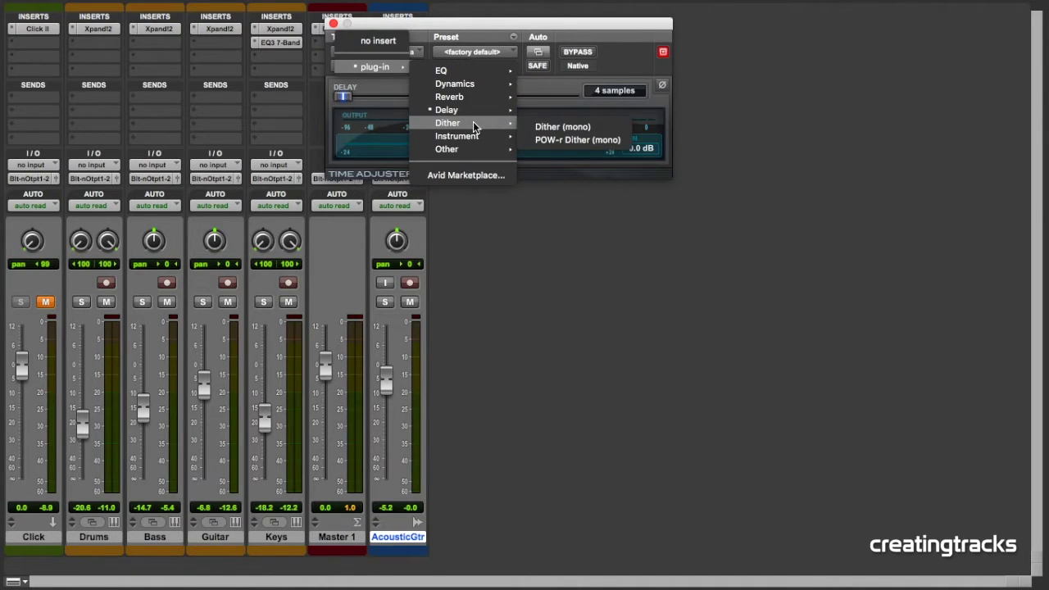
pyautogui.click(562, 127)
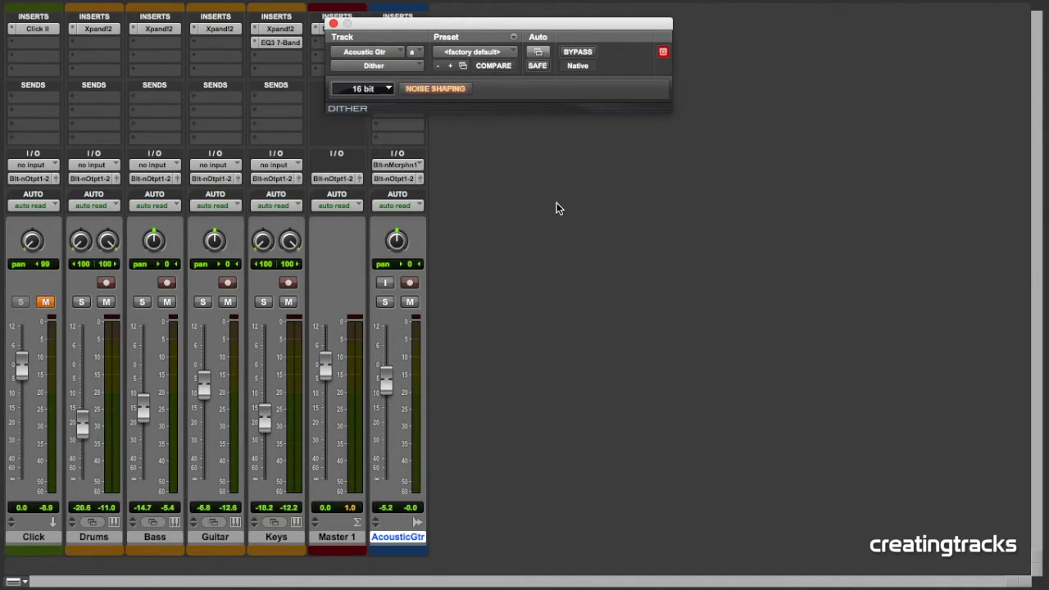
pyautogui.press('space')
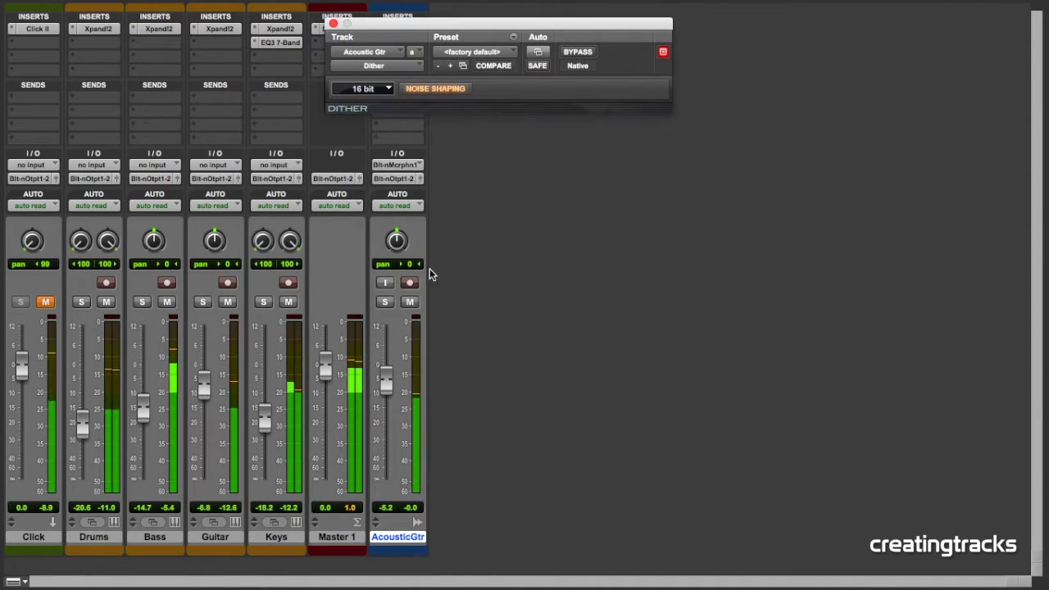
pyautogui.click(385, 304)
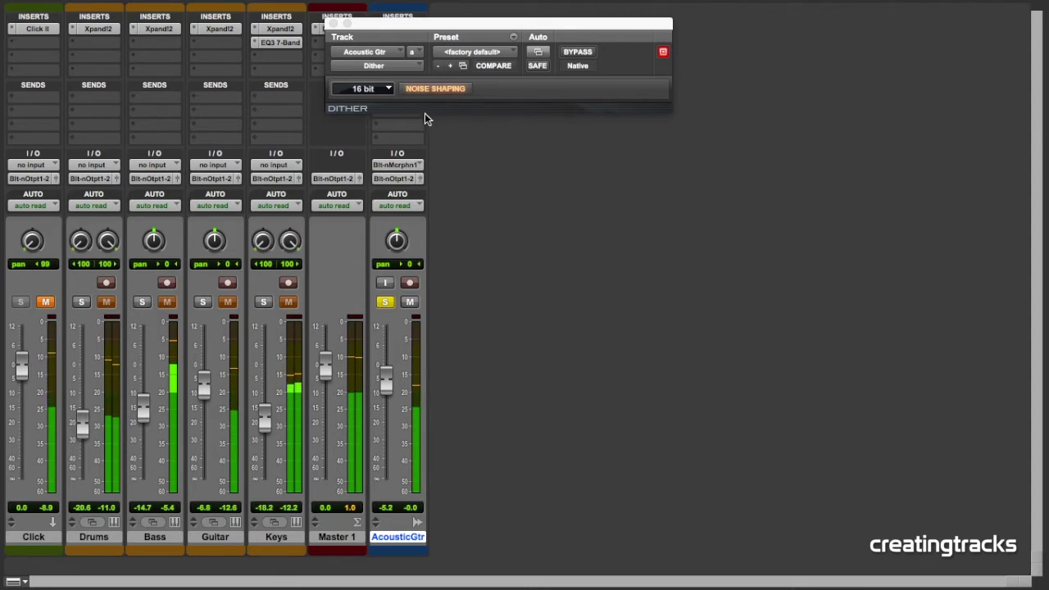
pyautogui.click(386, 90)
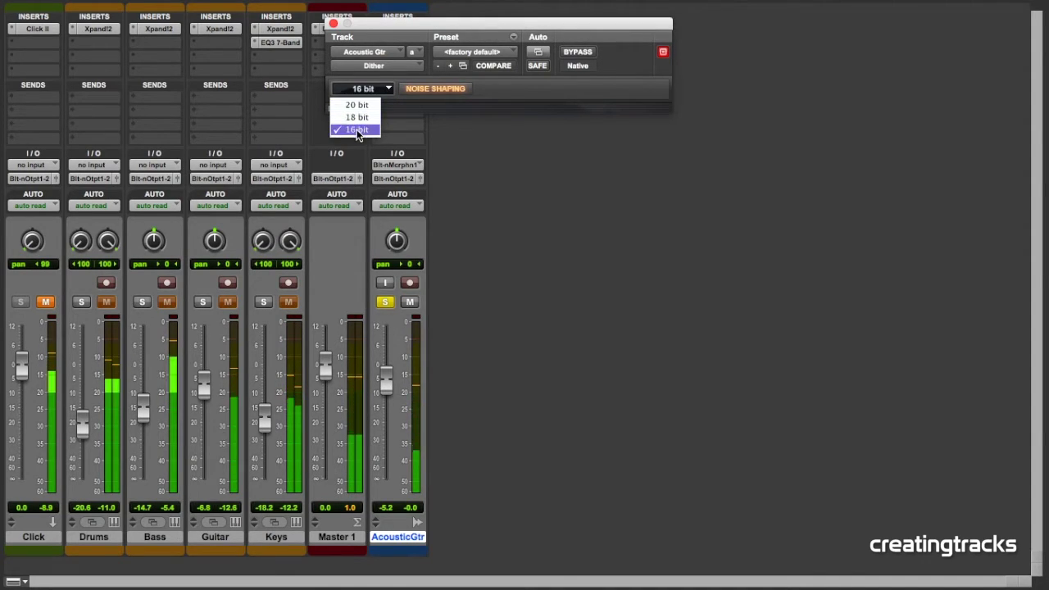
pyautogui.click(545, 212)
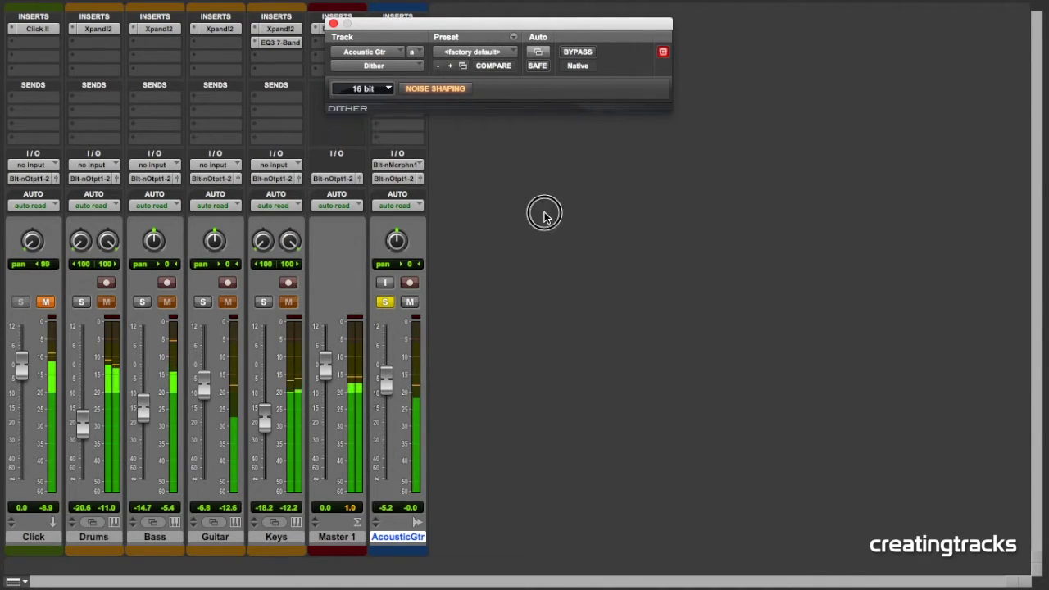
# Step: Replace Dither with POW-r Dither (mono) and play to audition it
pyautogui.click(374, 65)
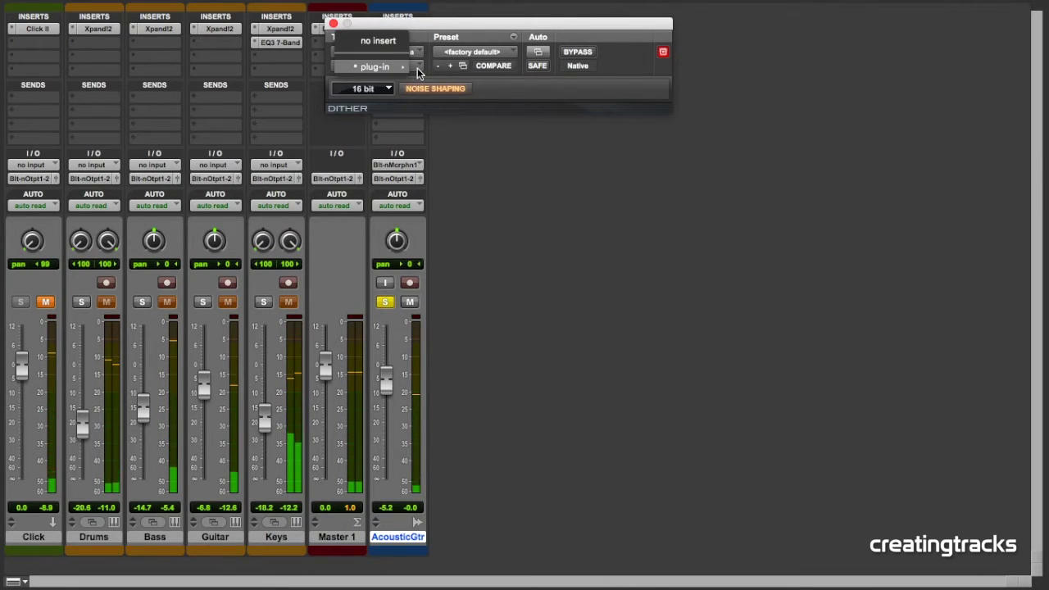
pyautogui.moveTo(394, 67)
pyautogui.moveTo(487, 123)
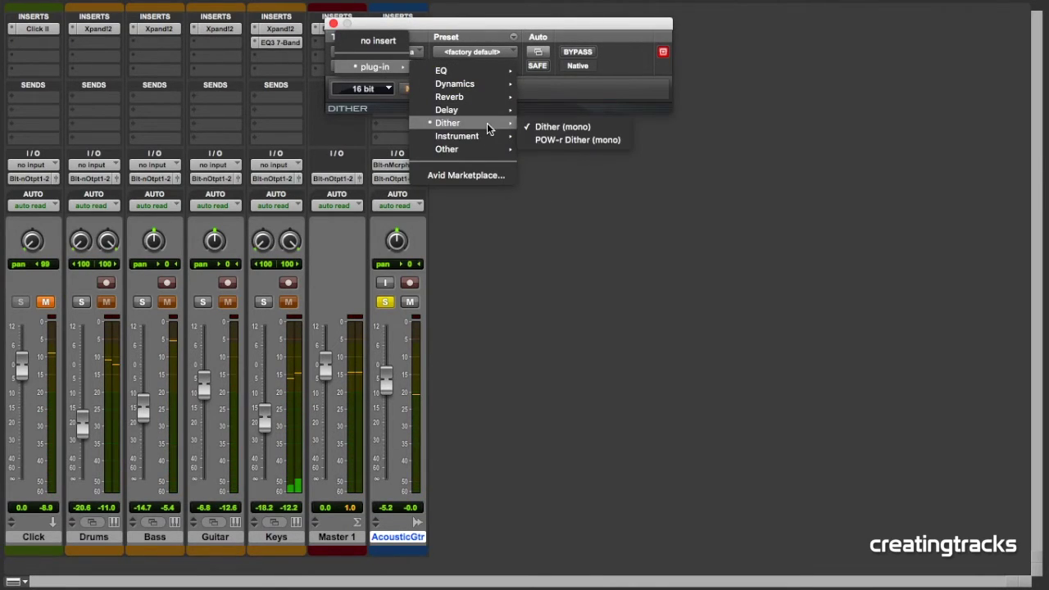
pyautogui.click(565, 136)
pyautogui.press('space')
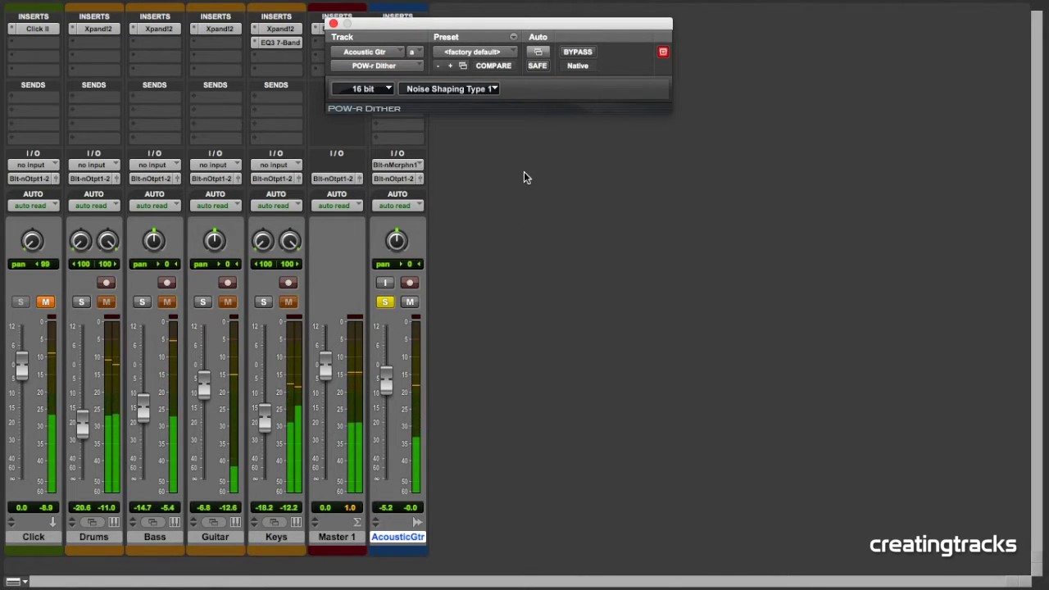
# Step: Load the Signal Generator plug-in from the Other category on the Acoustic Gtr insert
pyautogui.click(383, 66)
pyautogui.moveTo(394, 70)
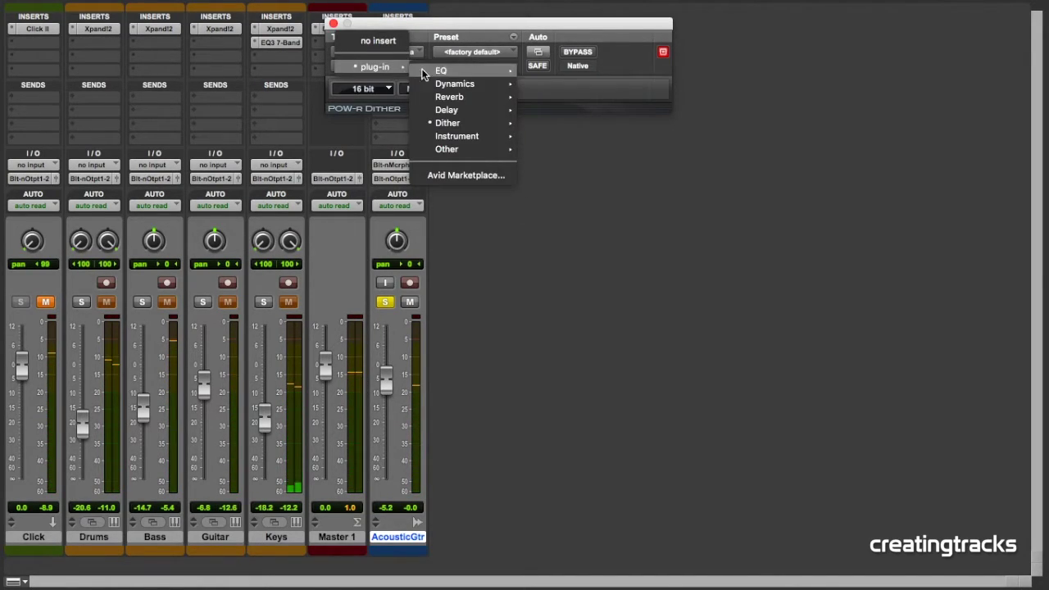
pyautogui.moveTo(484, 123)
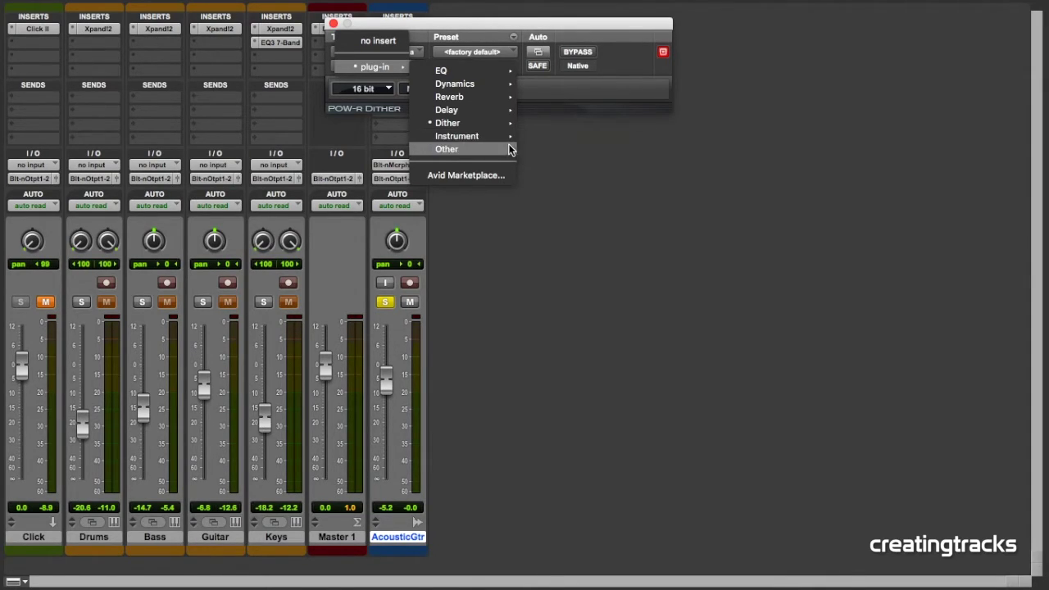
pyautogui.moveTo(520, 155)
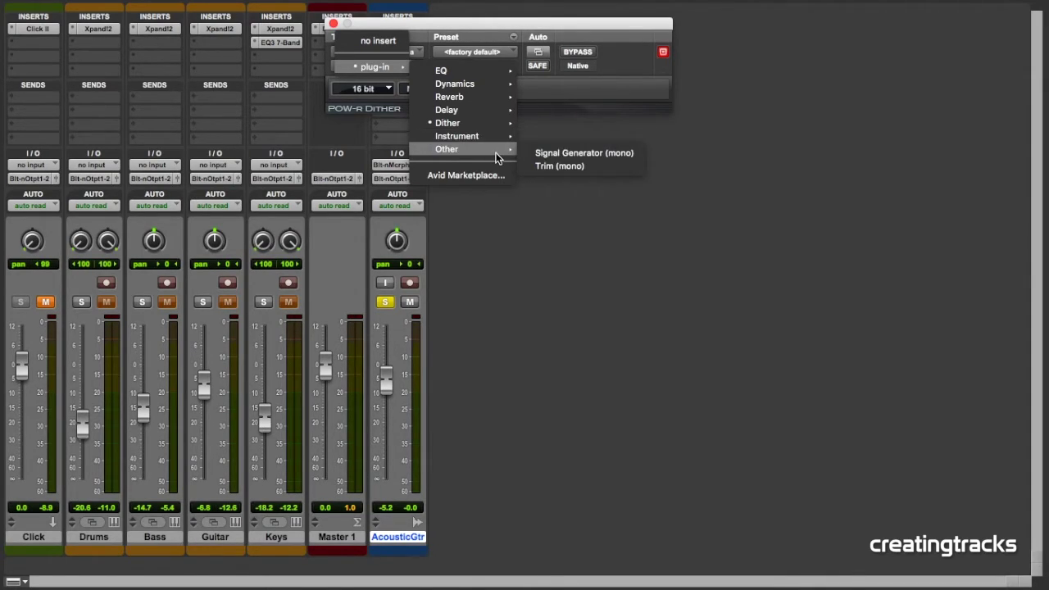
pyautogui.click(582, 156)
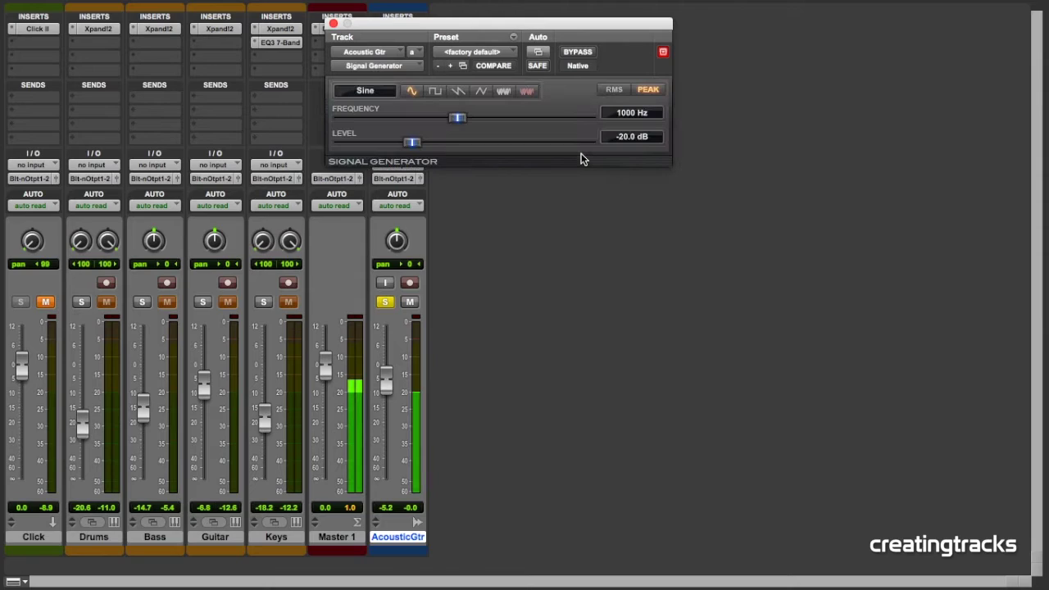
# Step: Cycle the generator through square, sawtooth, triangle, white and pink noise, then back to sine
pyautogui.click(436, 91)
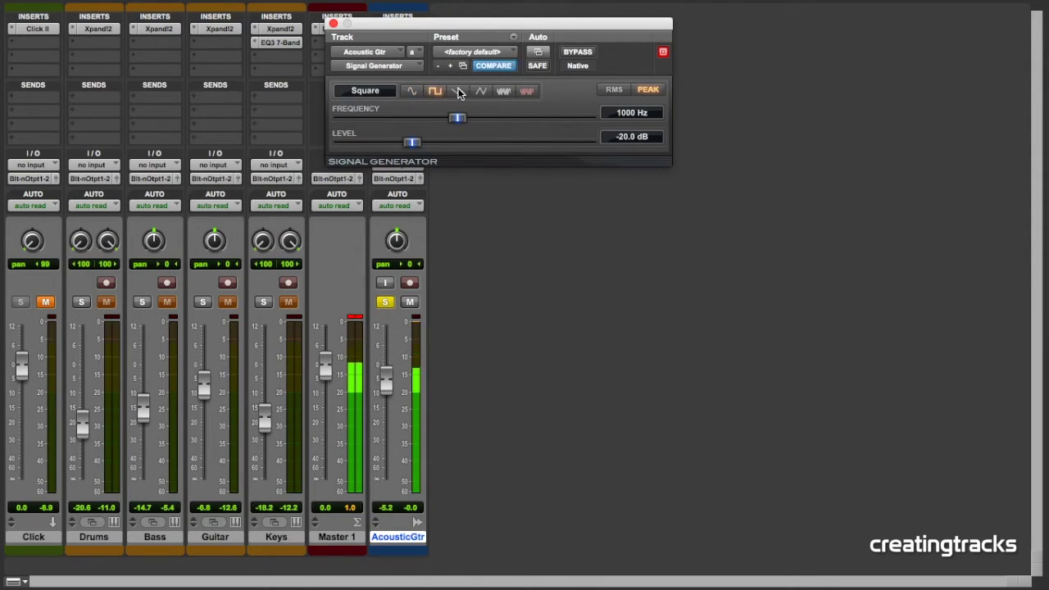
pyautogui.click(459, 91)
pyautogui.click(482, 91)
pyautogui.click(505, 91)
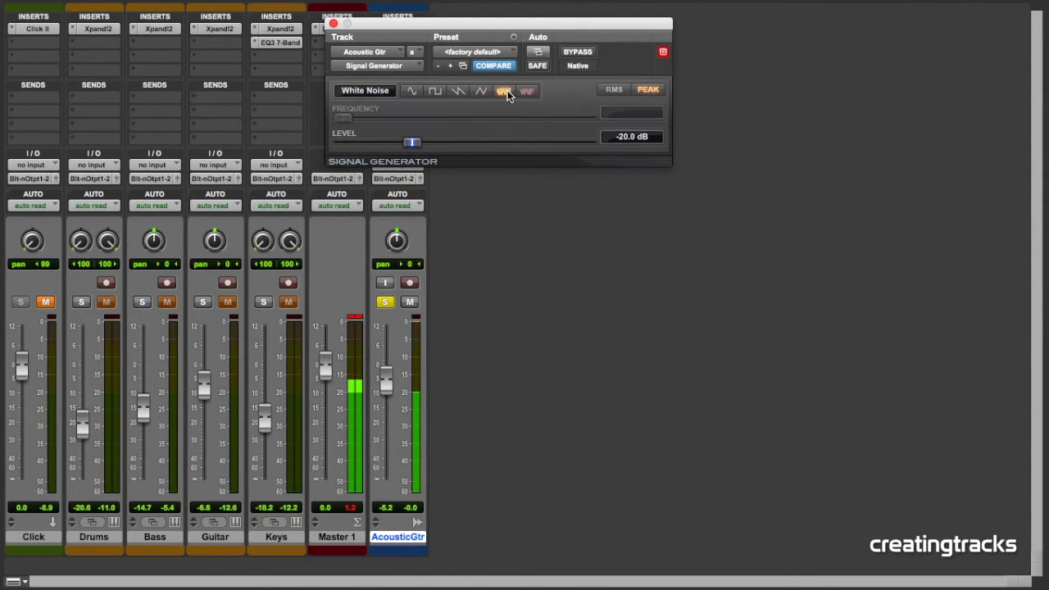
pyautogui.click(529, 92)
pyautogui.click(412, 91)
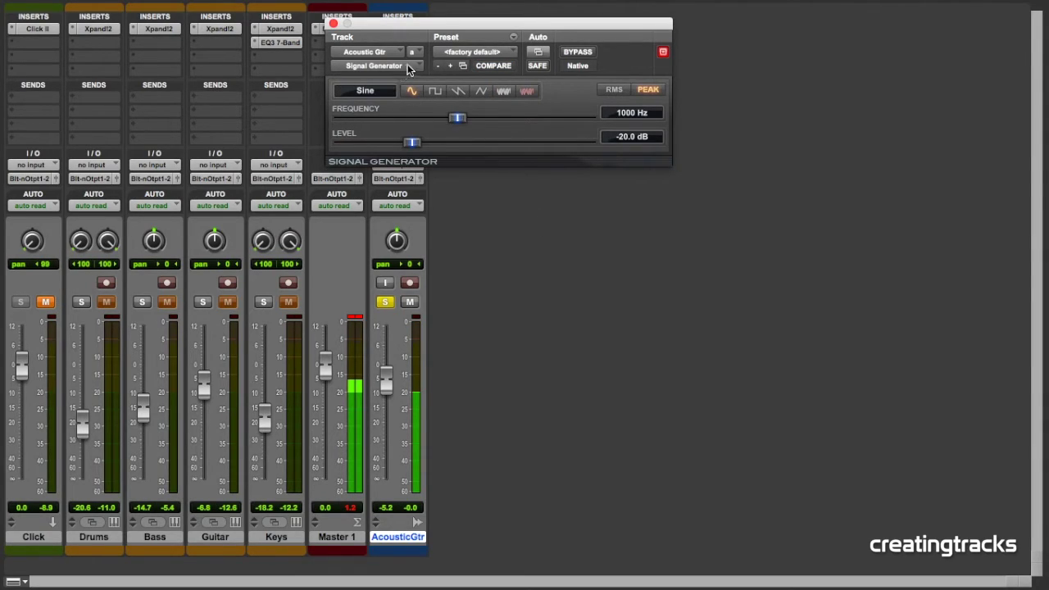
# Step: Replace the Signal Generator with the Trim (mono) plug-in
pyautogui.click(410, 67)
pyautogui.moveTo(391, 67)
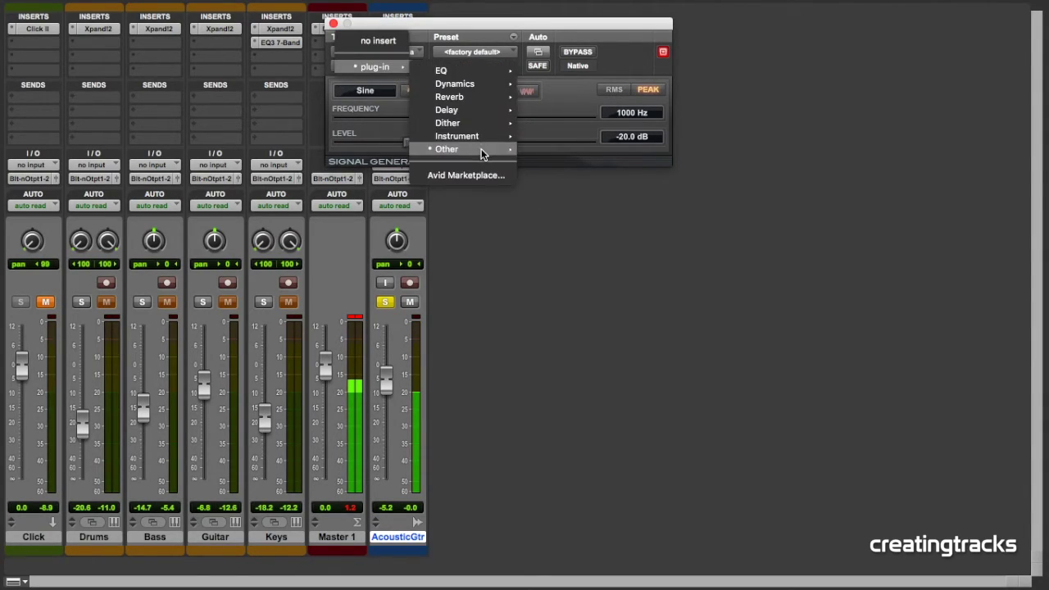
pyautogui.click(566, 167)
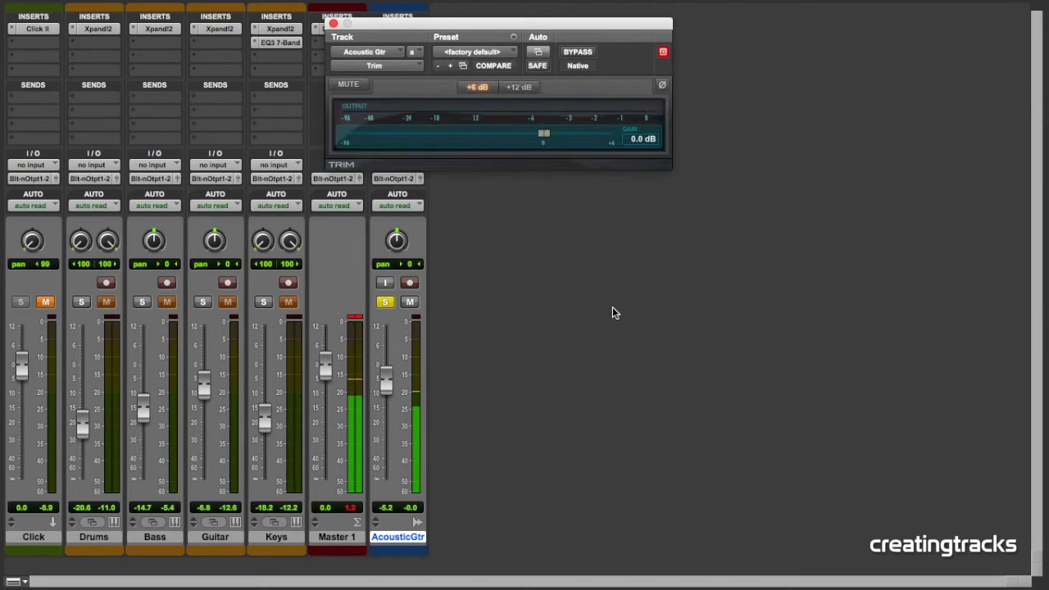
# Step: Start playback and drag the Trim Gain slider down and back up, settling at -12.4 dB
pyautogui.press('space')
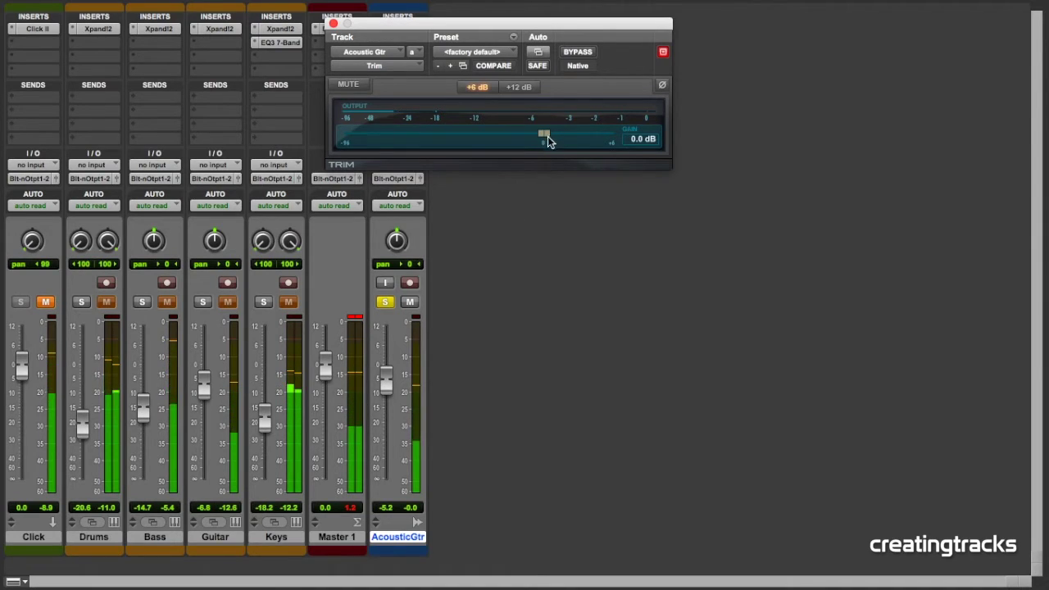
pyautogui.moveTo(549, 142)
pyautogui.mouseDown()
pyautogui.moveTo(539, 128)
pyautogui.moveTo(375, 125)
pyautogui.moveTo(373, 133)
pyautogui.moveTo(587, 142)
pyautogui.moveTo(554, 138)
pyautogui.mouseUp()
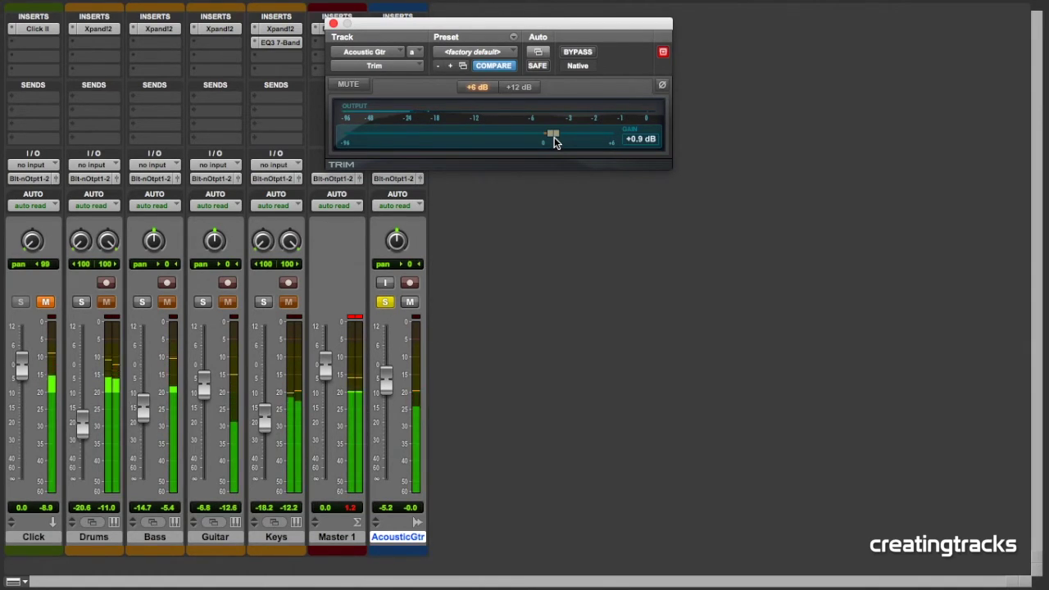
pyautogui.moveTo(553, 135); pyautogui.dragTo(466, 139)
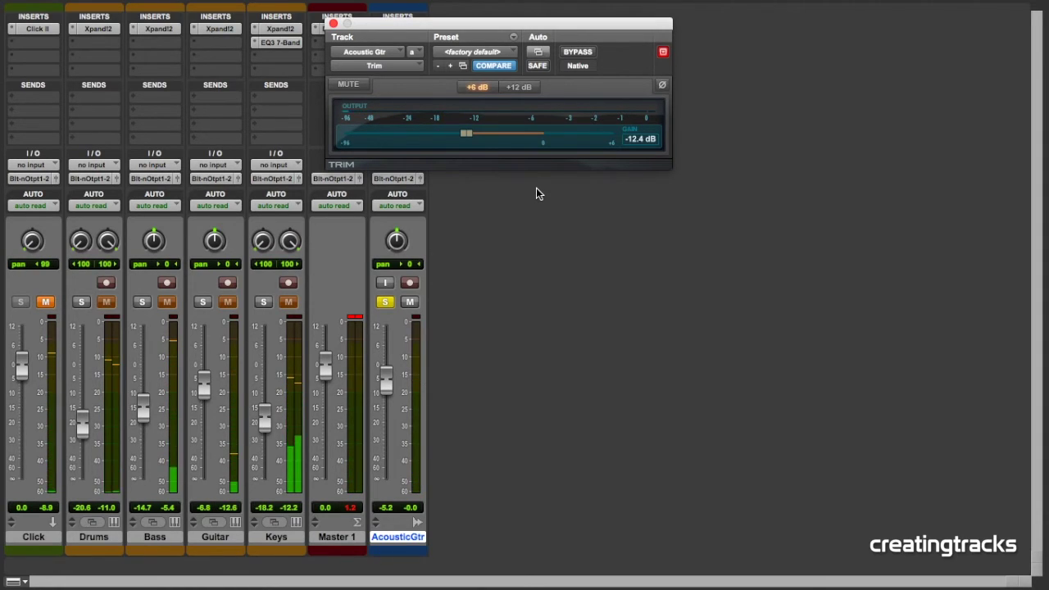
pyautogui.click(419, 68)
# Step: Browse the insert's plug-in categories, dismiss the list unchanged, and close the Trim window
pyautogui.moveTo(398, 70)
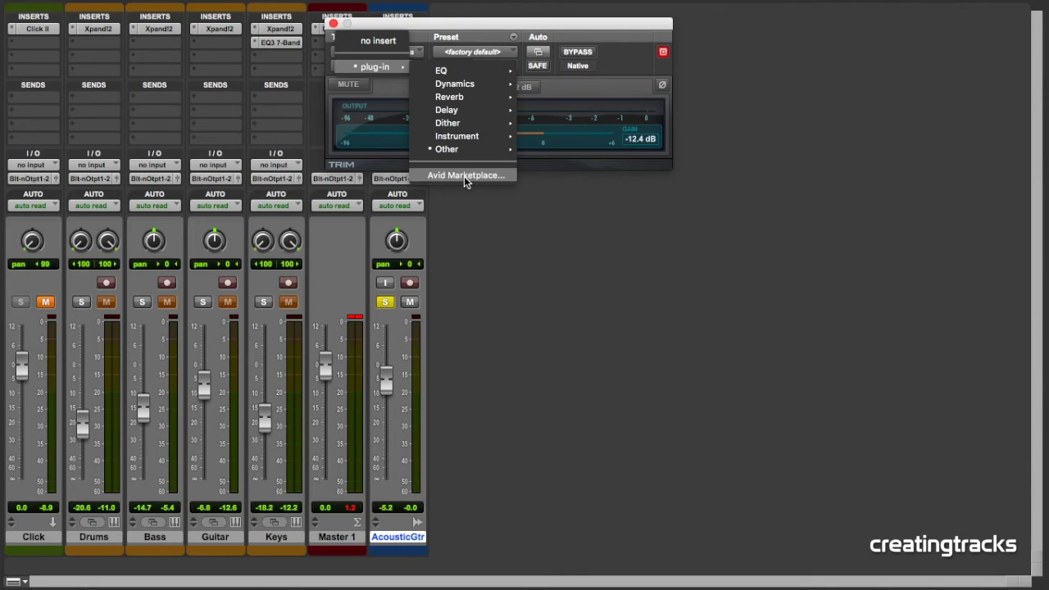
pyautogui.moveTo(477, 87)
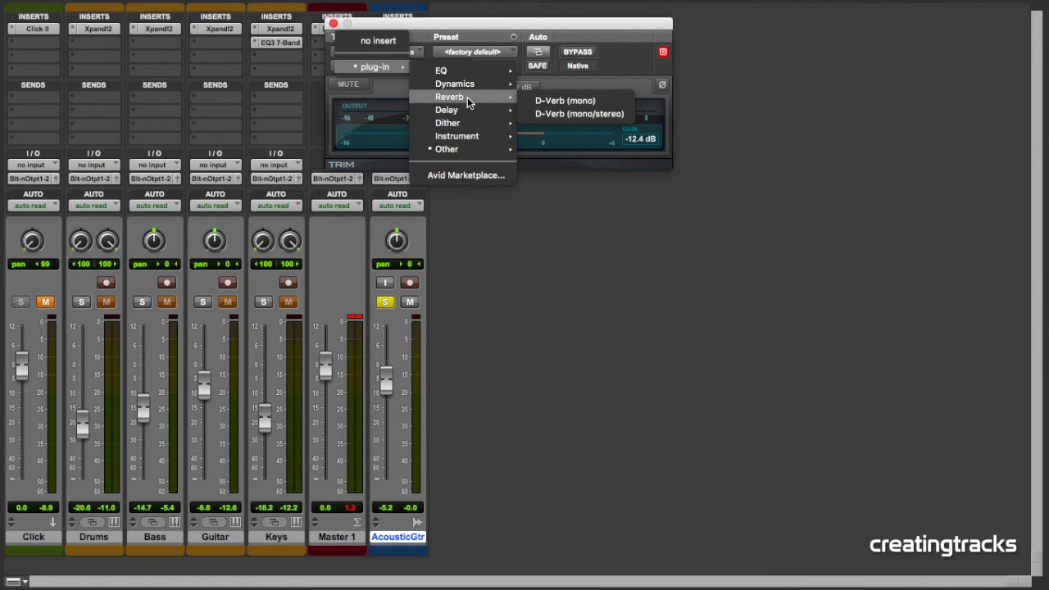
pyautogui.click(563, 228)
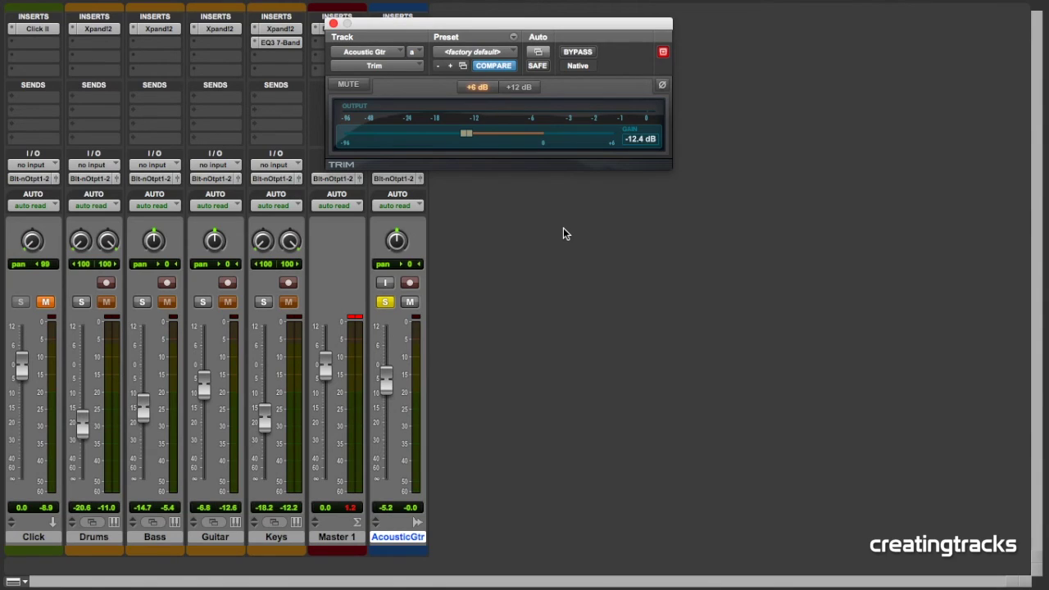
pyautogui.click(334, 24)
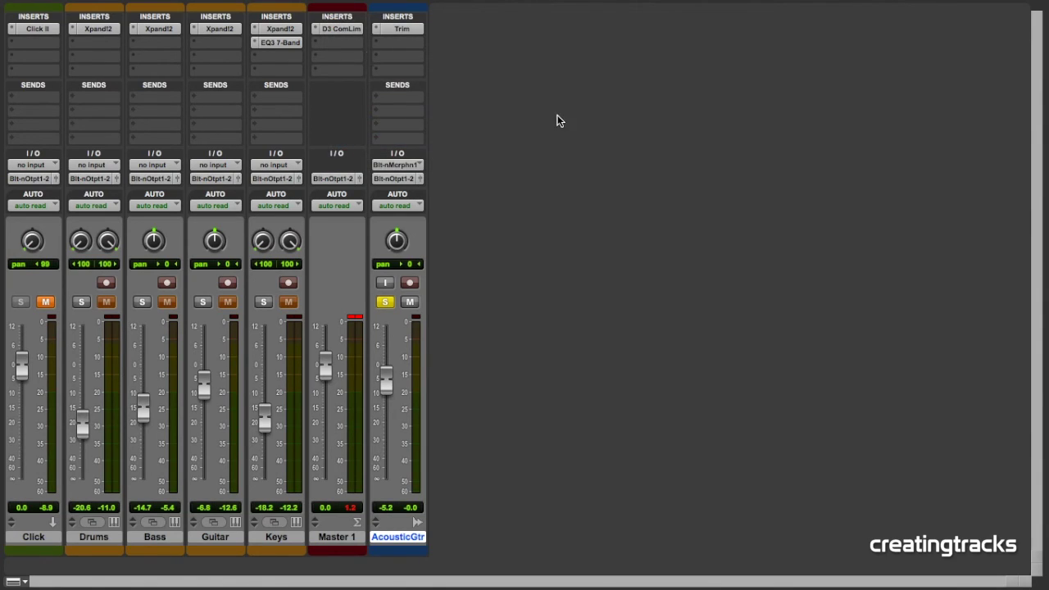